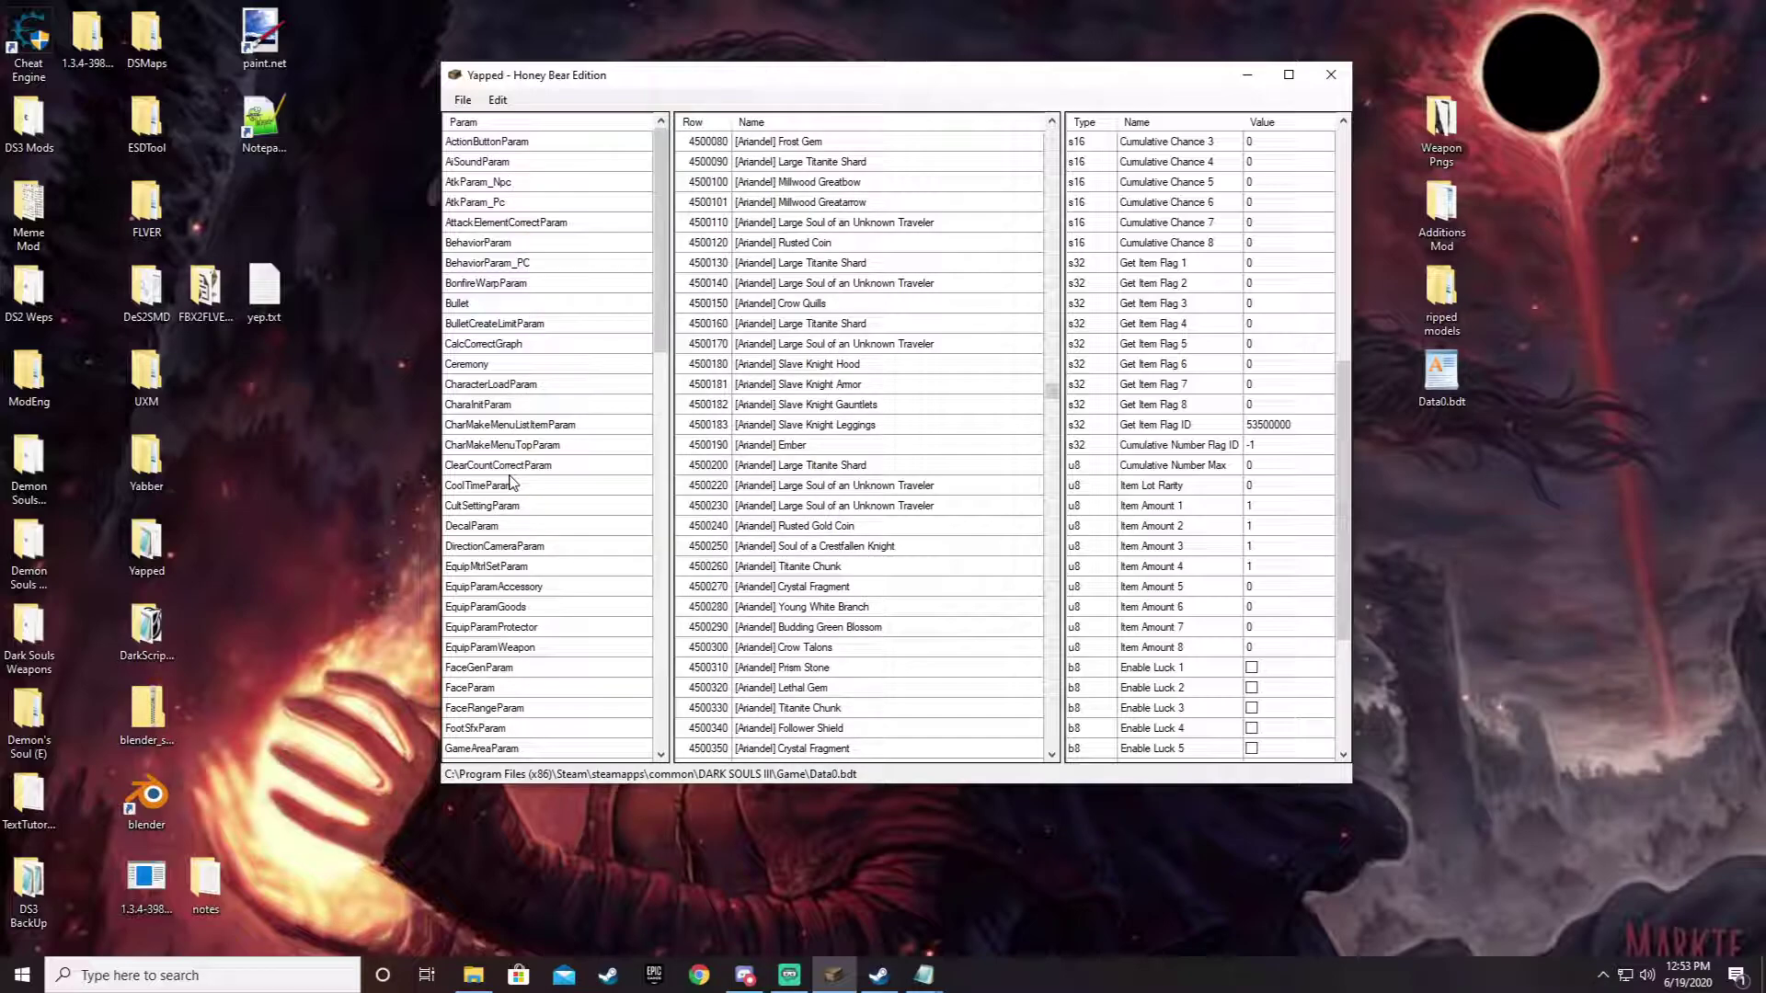
- Scroll down the Param list past the ItemLotParam Arandel item lot rows
scroll(511, 484, "down", 5)
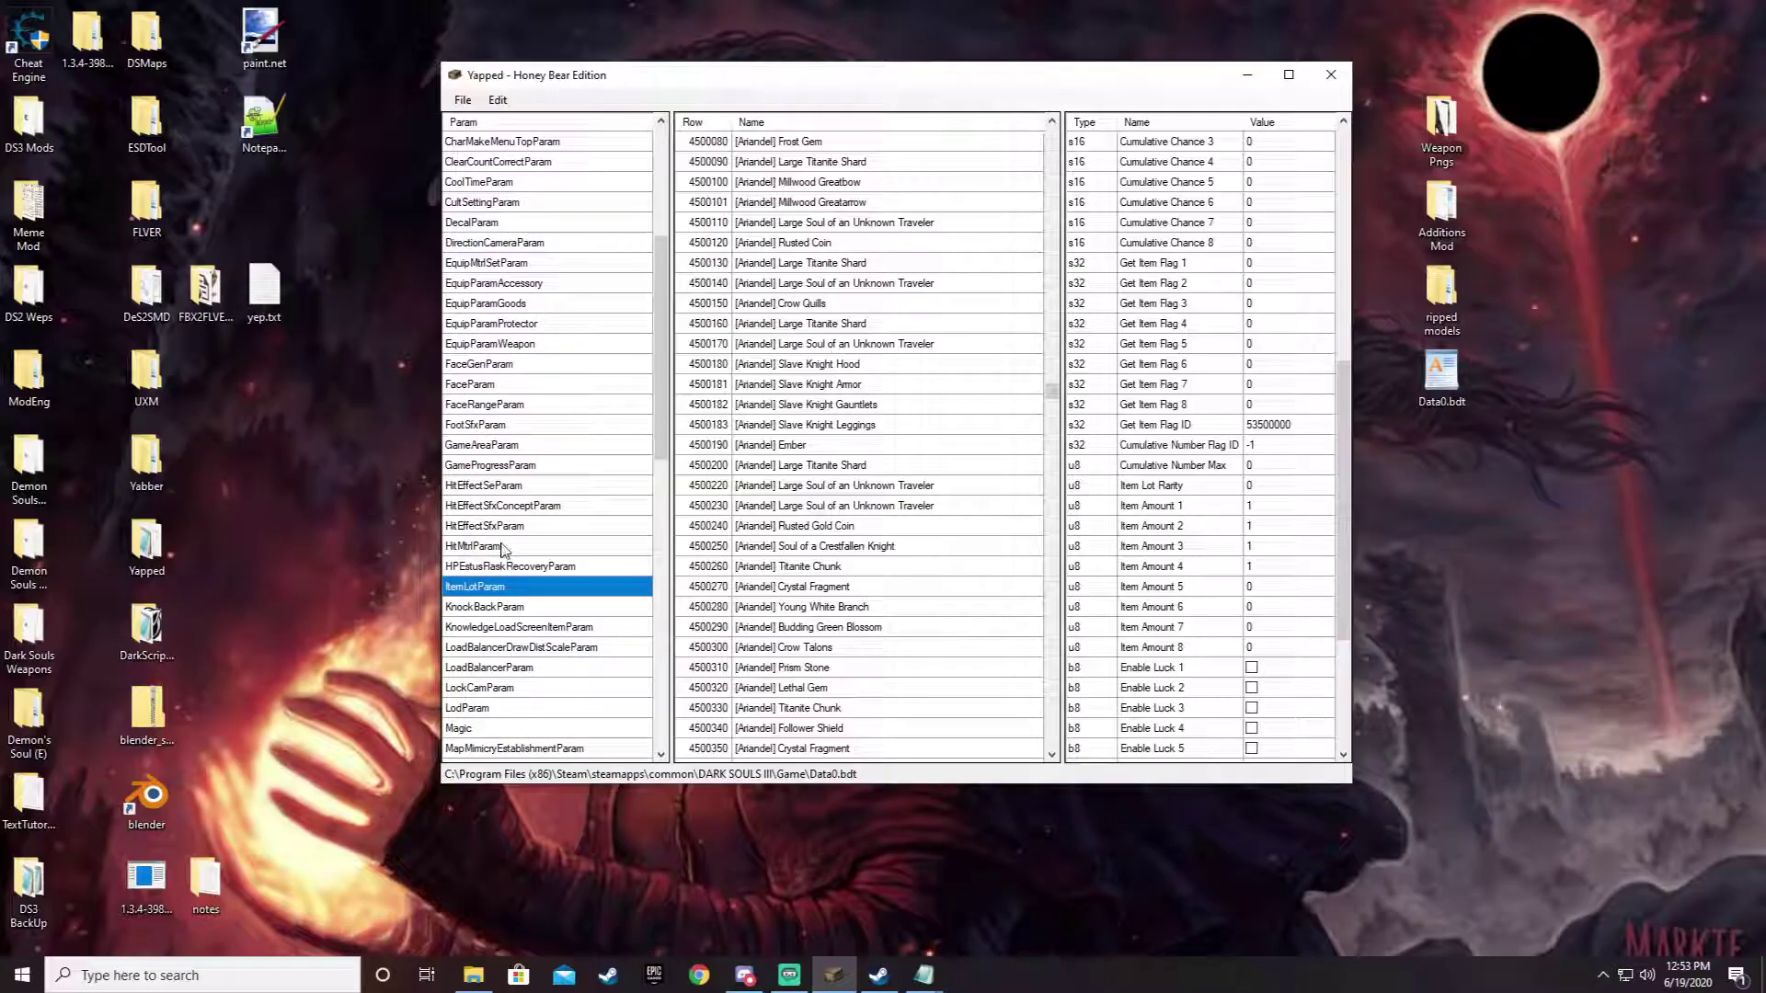
scroll(504, 552, "down", 7)
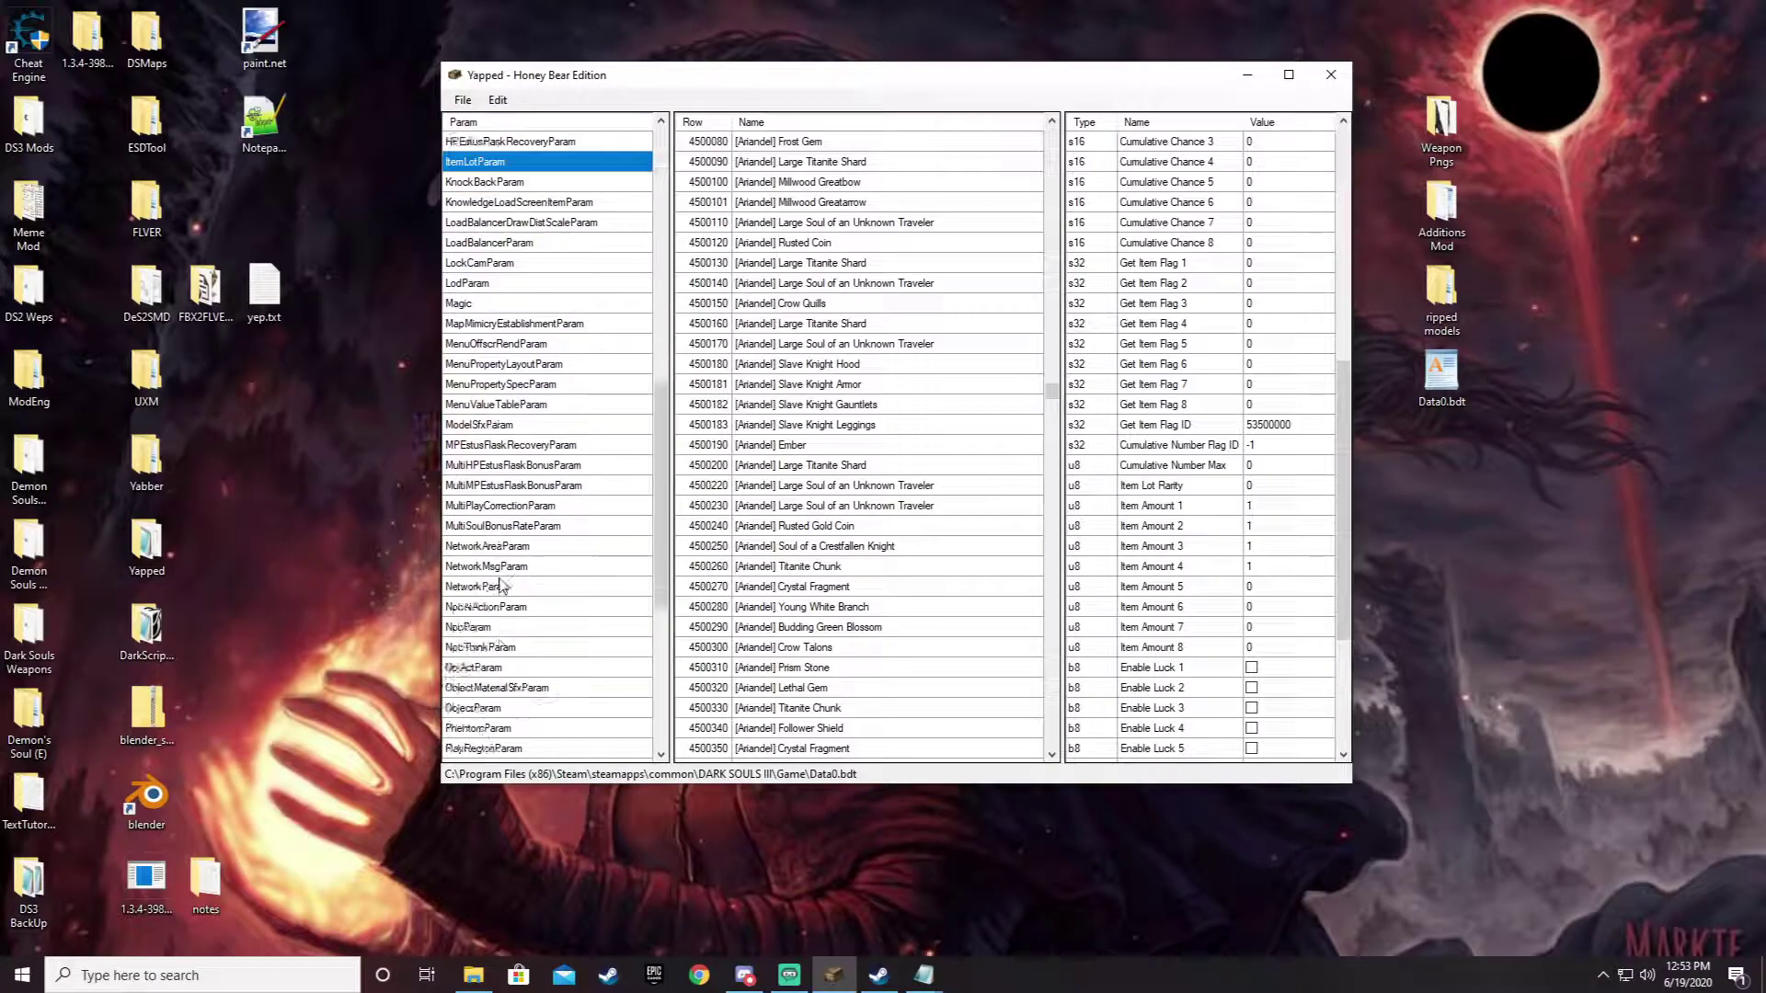
scroll(502, 586, "down", 6)
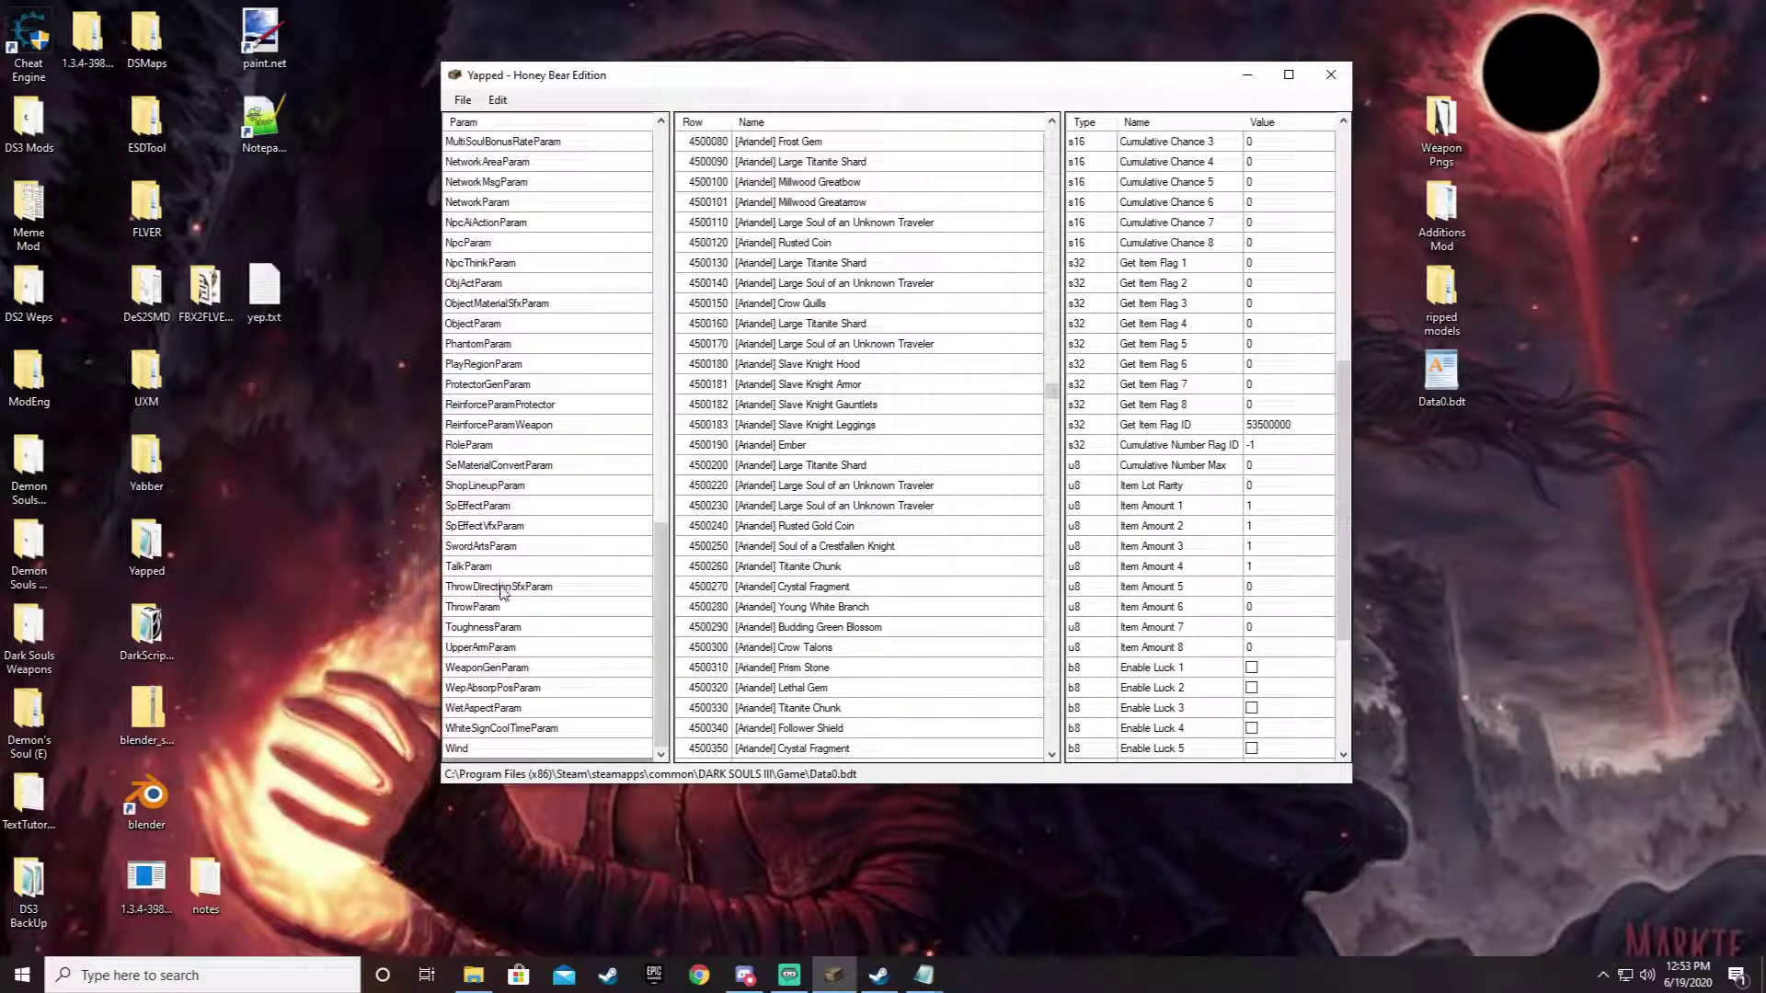
- Open NpcParam and view the two Amnesiac Lapp [Dreg Heap] rows, starting at 21400
left_click(497, 245)
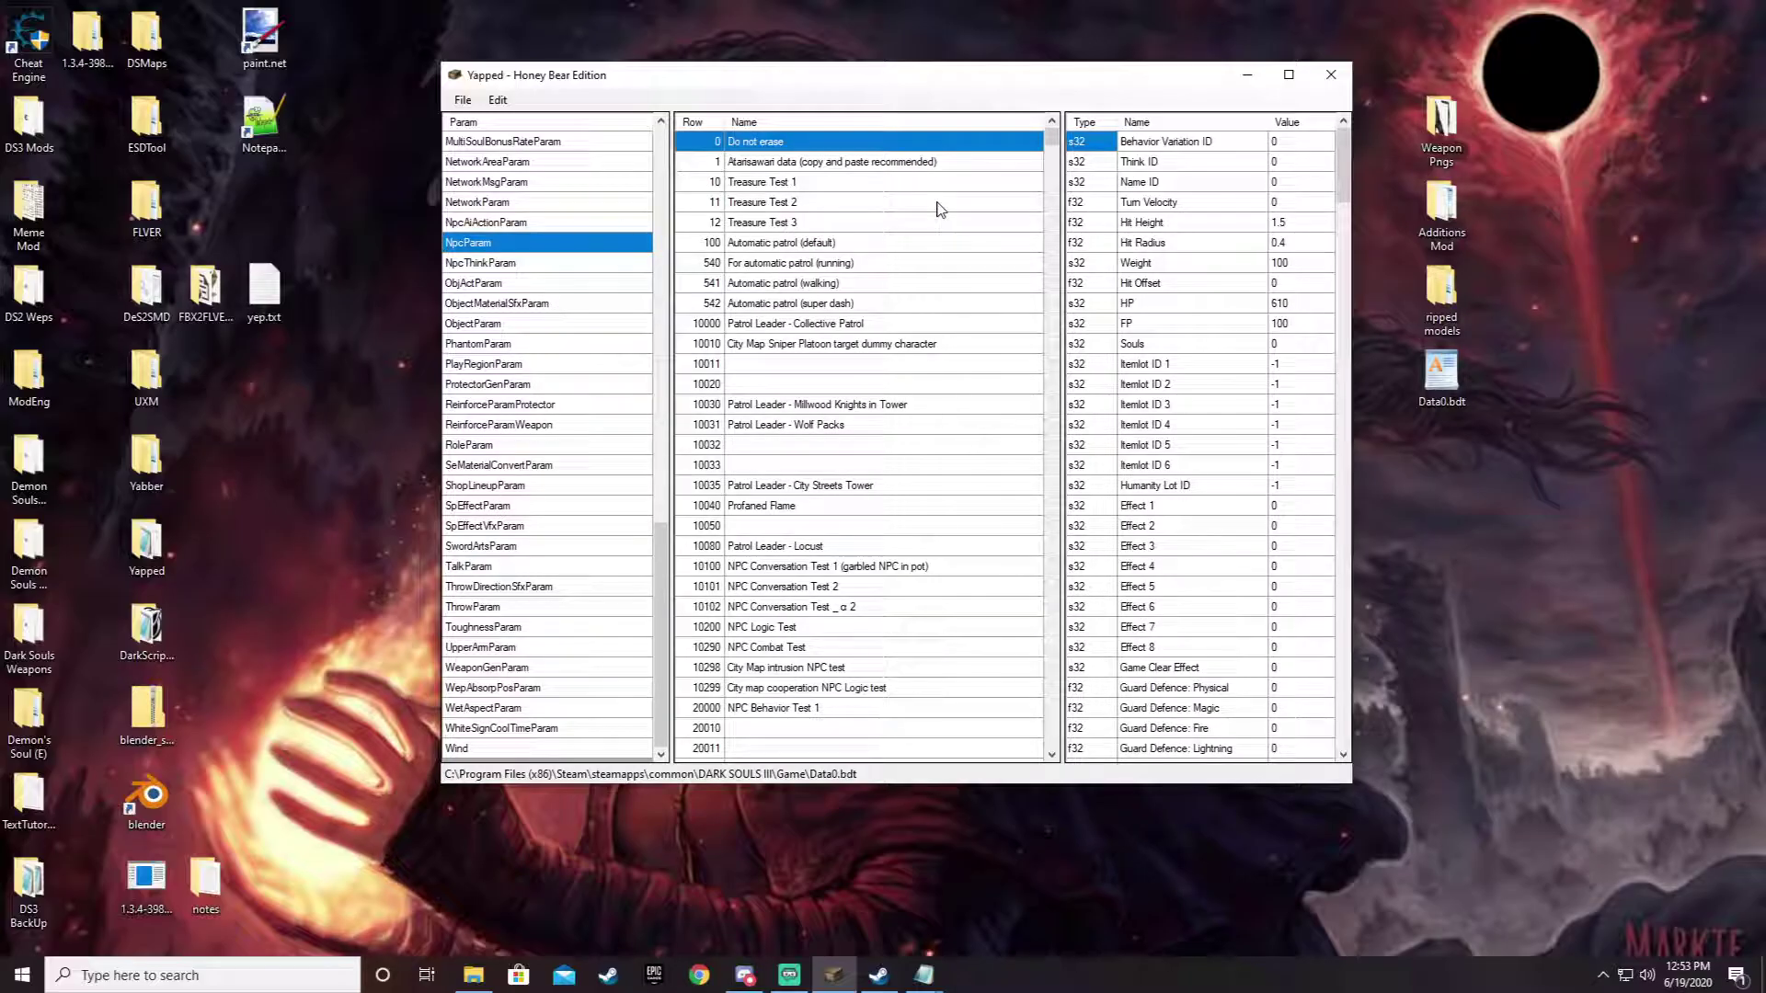
scroll(823, 269, "down", 4)
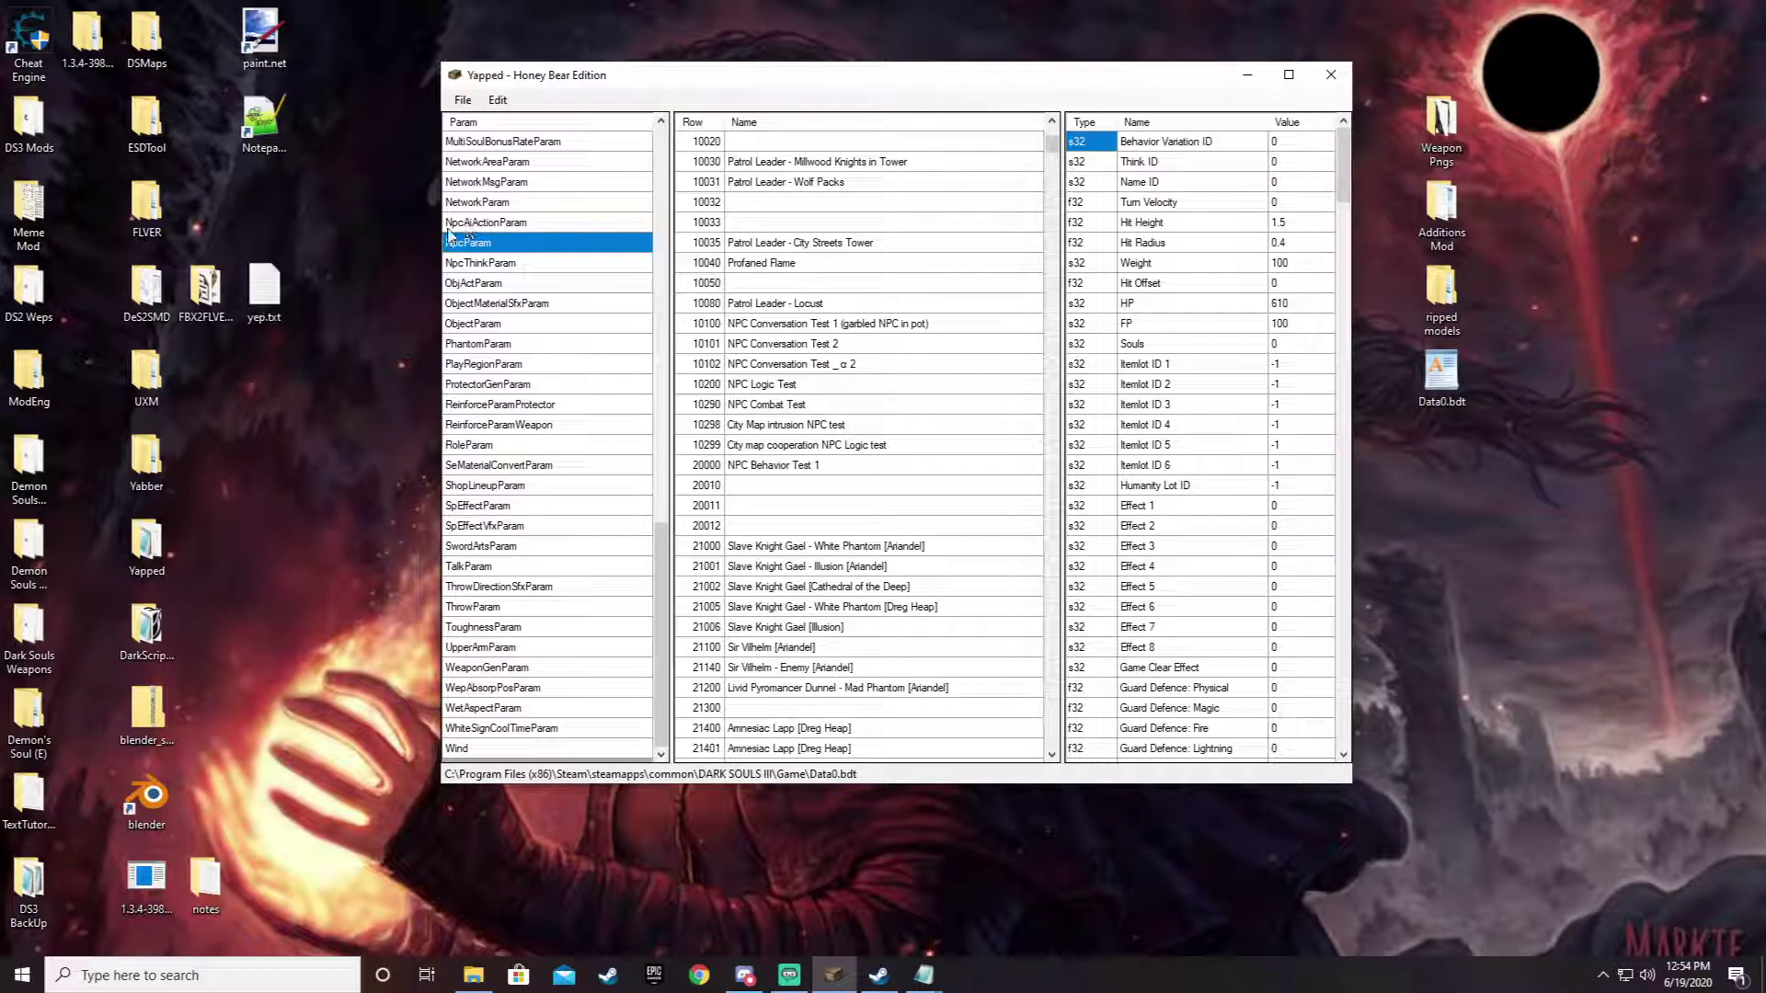
scroll(783, 354, "down", 8)
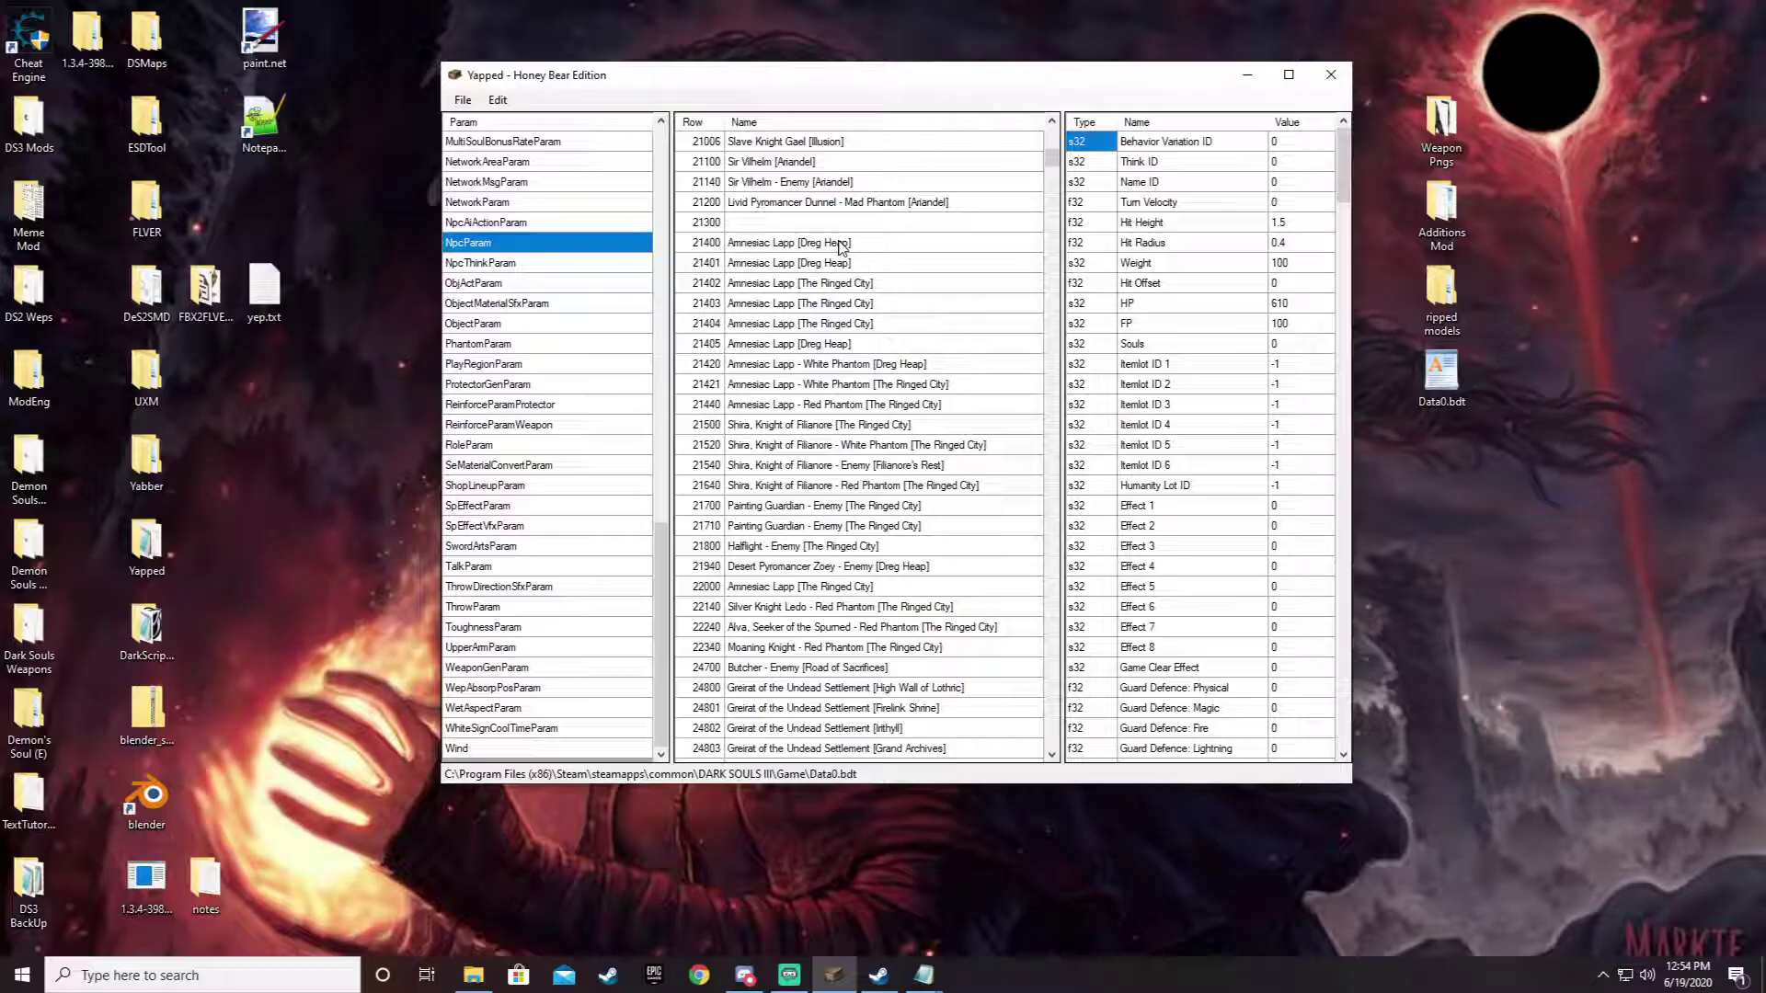
left_click(894, 244)
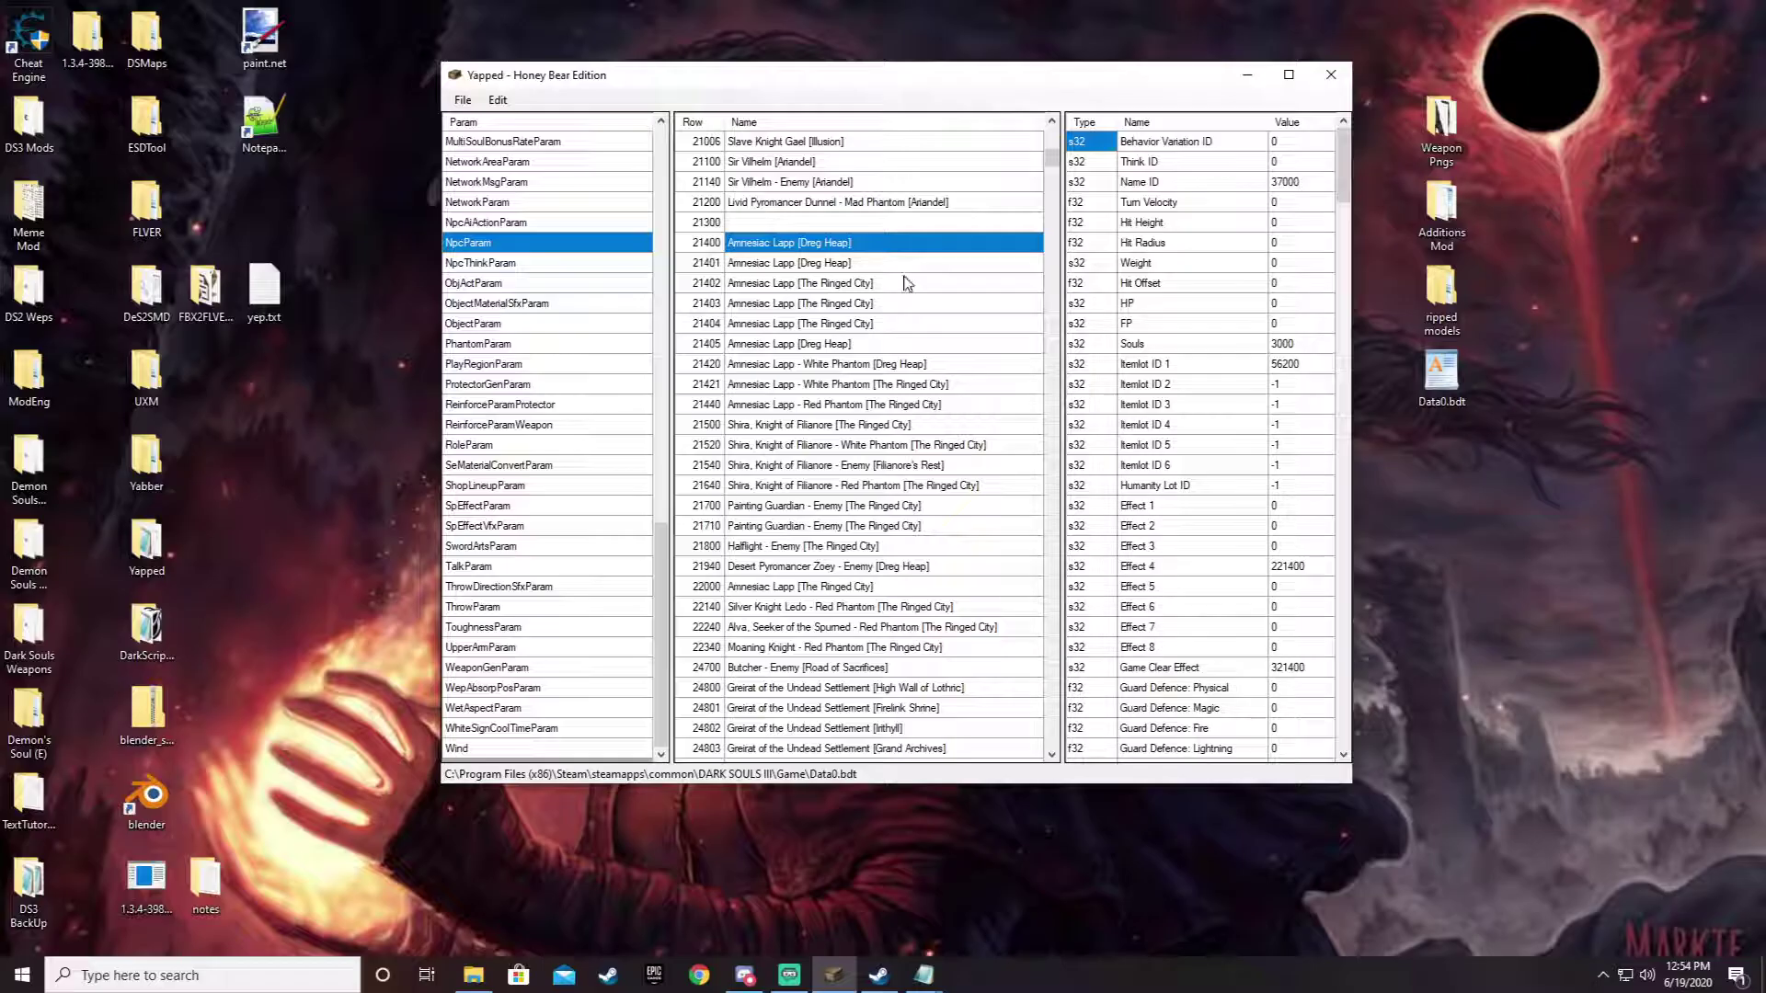
left_click(896, 265)
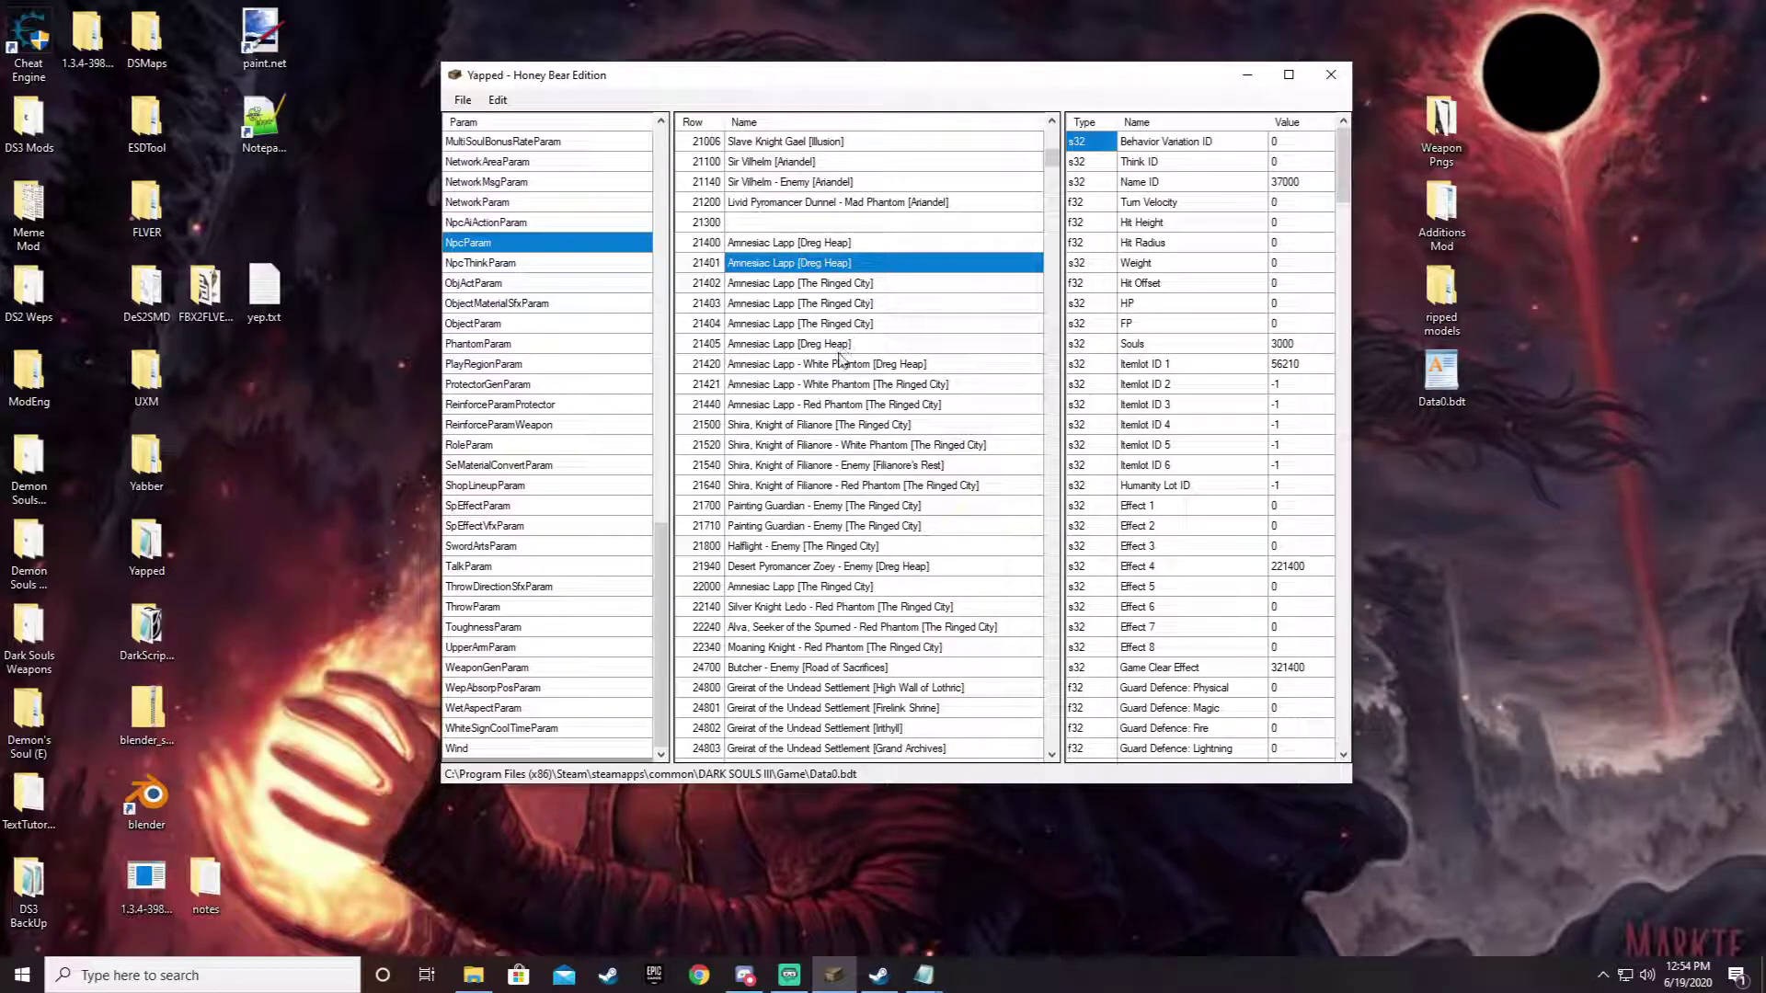
- Inspect Orbeck's Road of Sacrifices, Firelink Shrine, Grand Archives and White Phantom rows
scroll(841, 433, "down", 9)
scroll(768, 492, "down", 1)
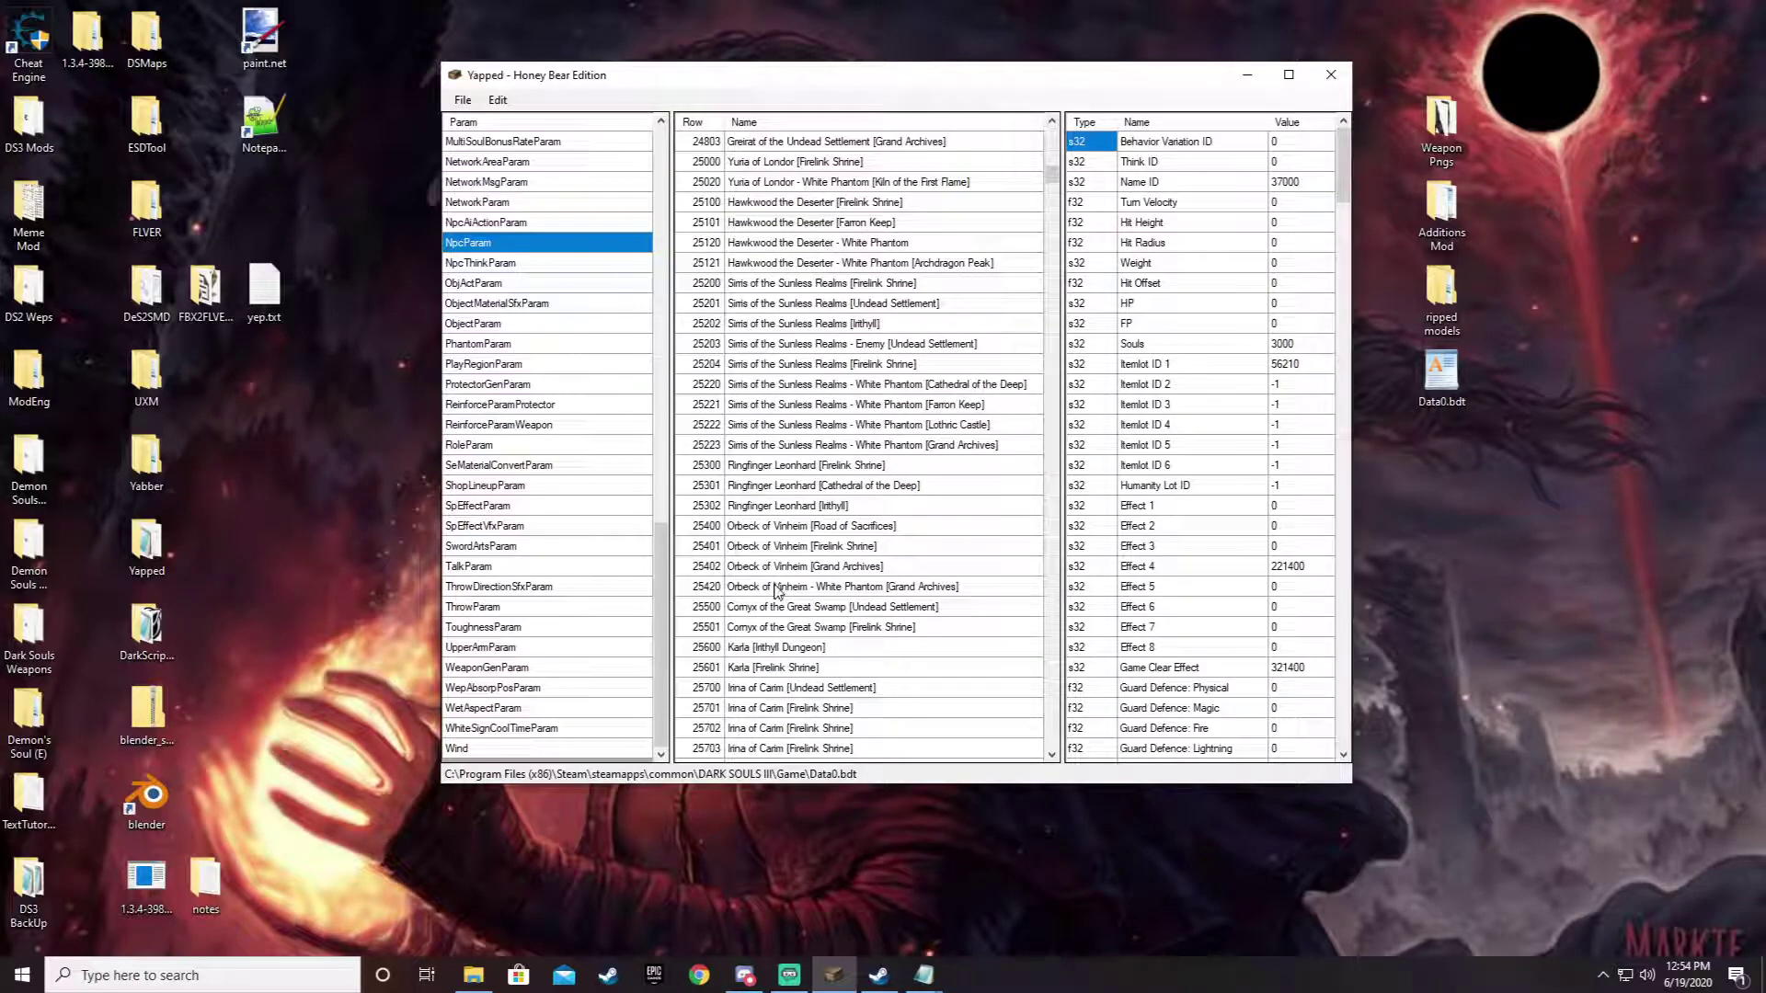
left_click(802, 530)
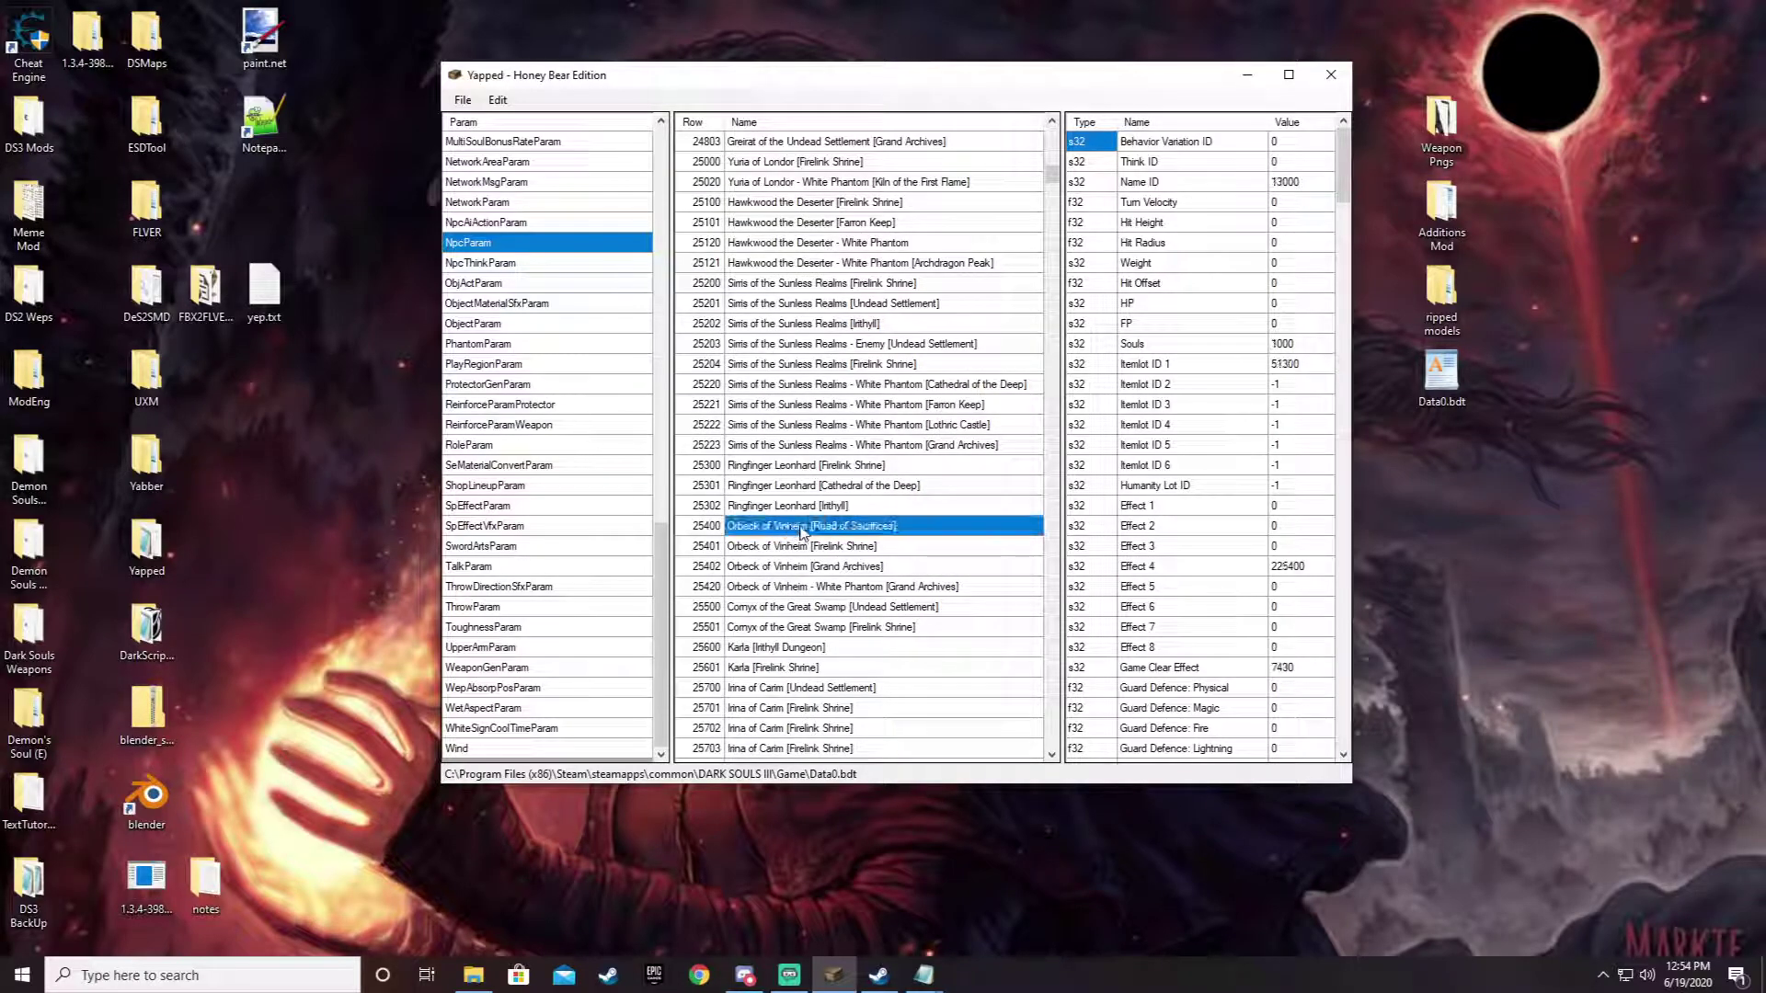
left_click(897, 546)
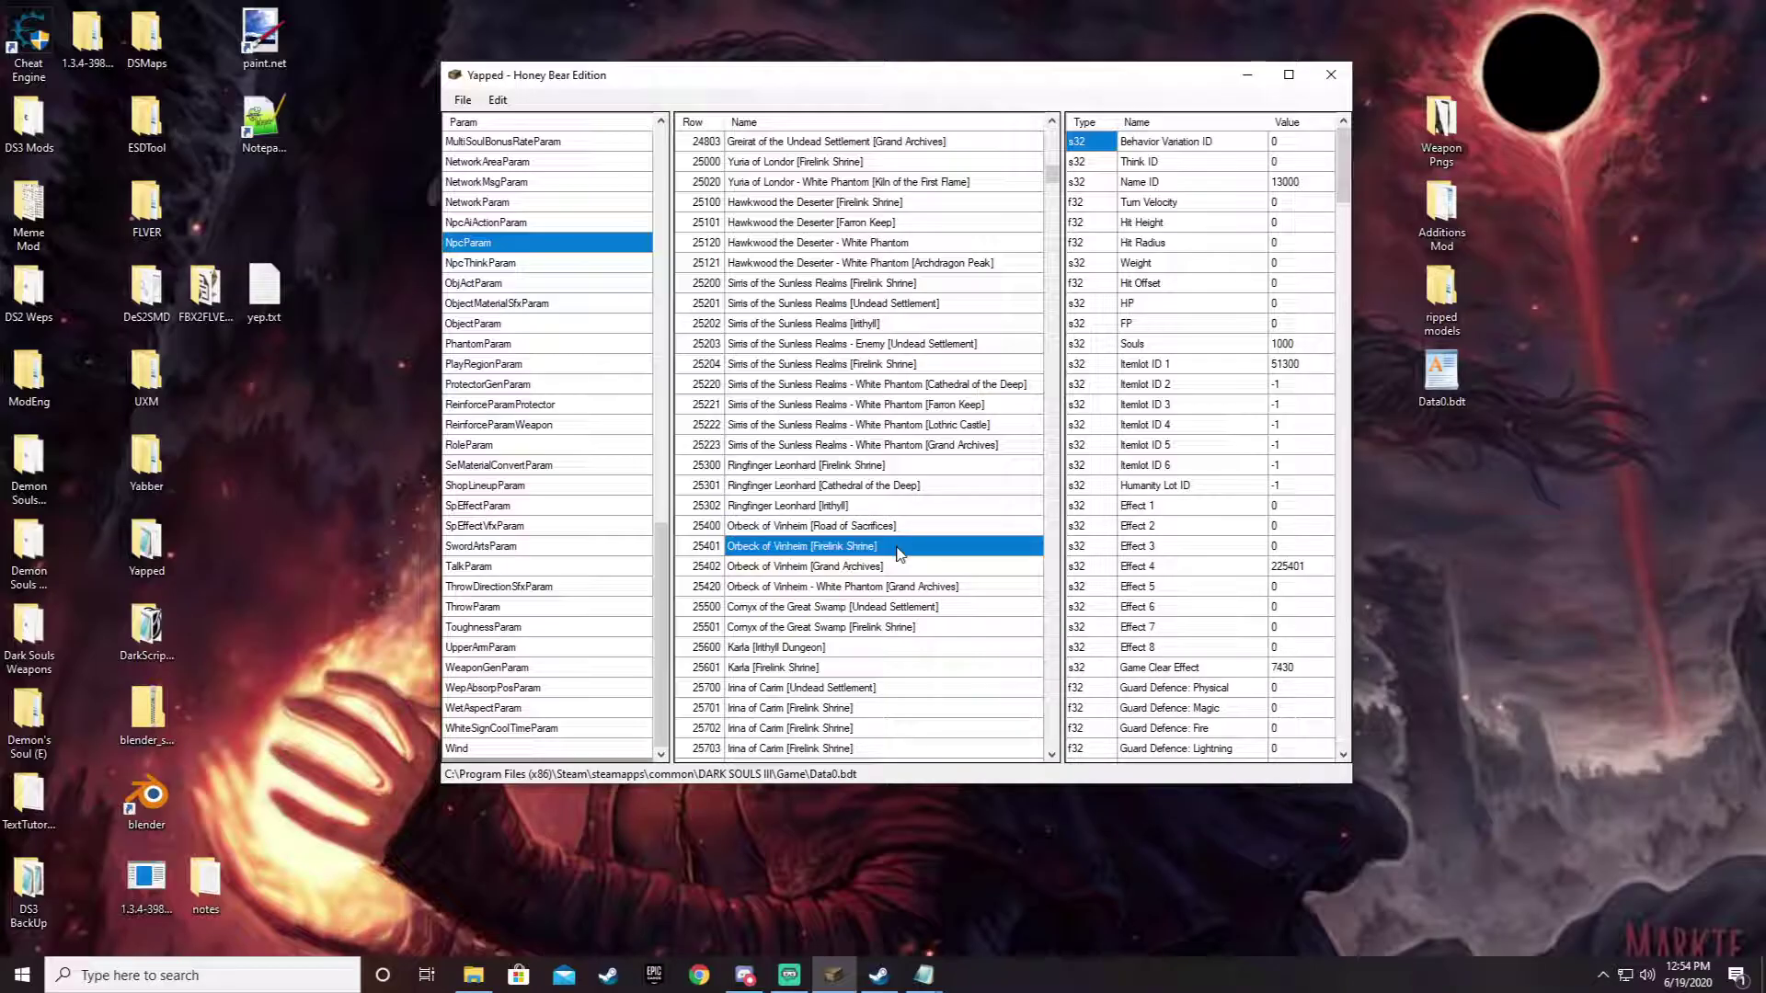
left_click(916, 566)
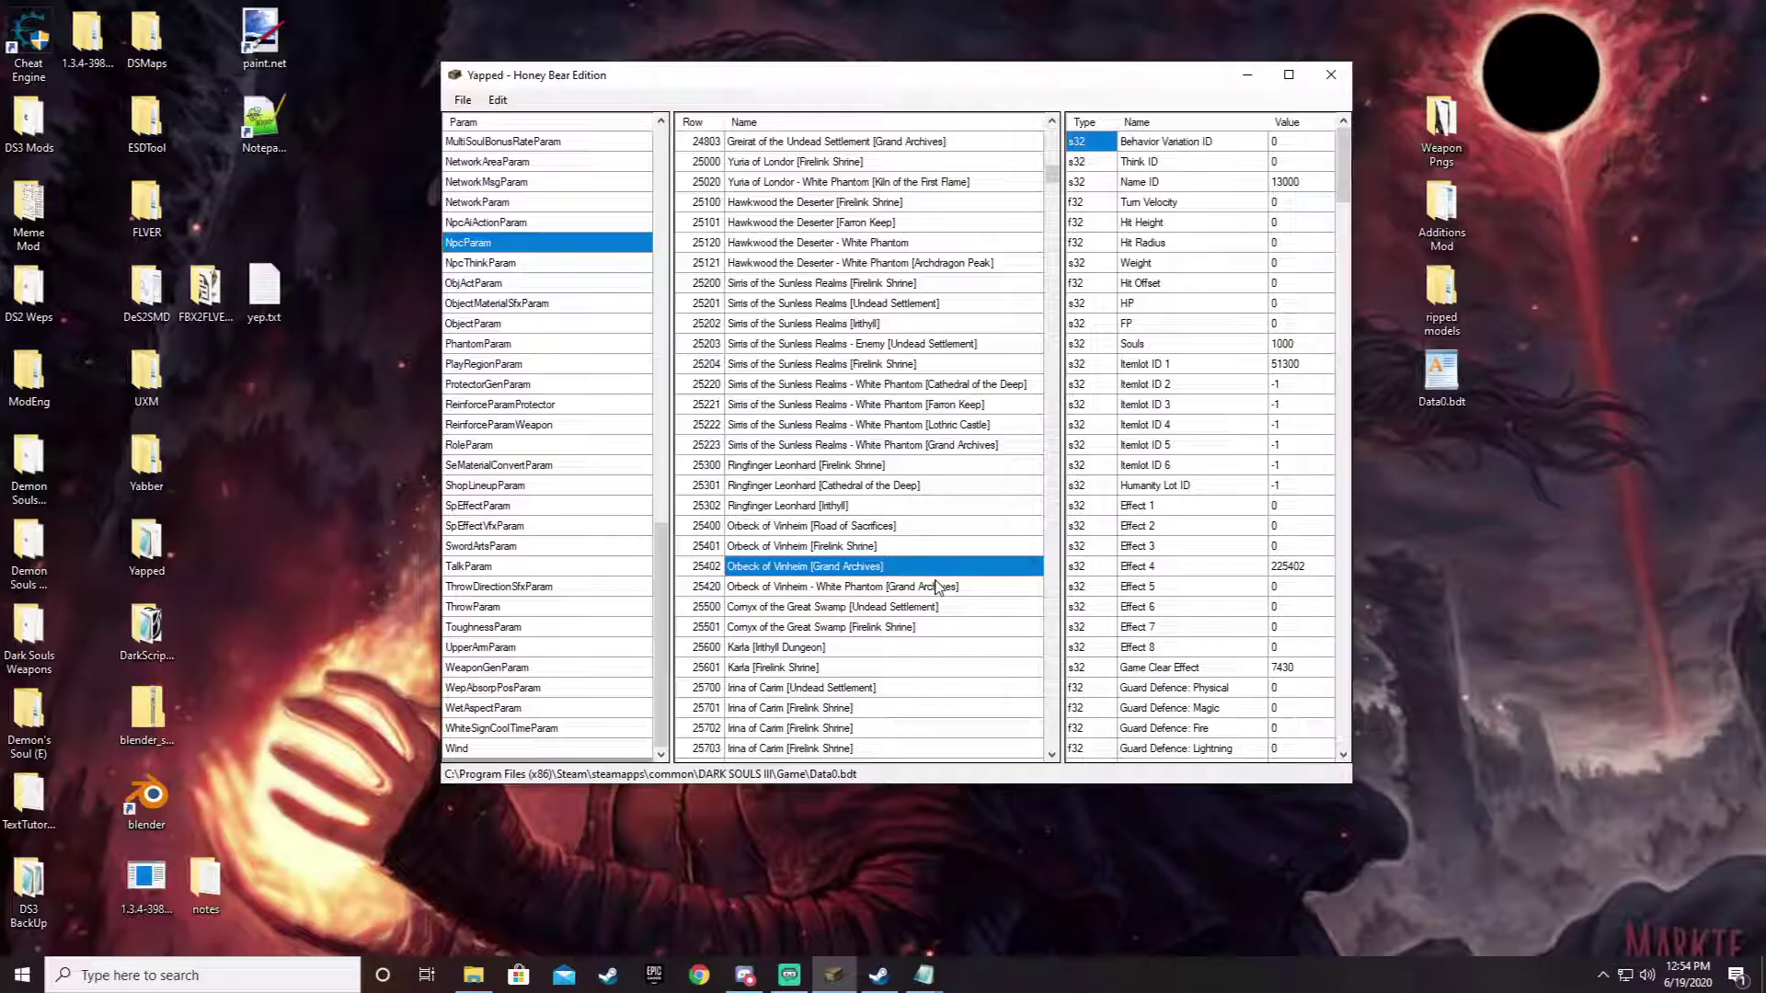
left_click(974, 589)
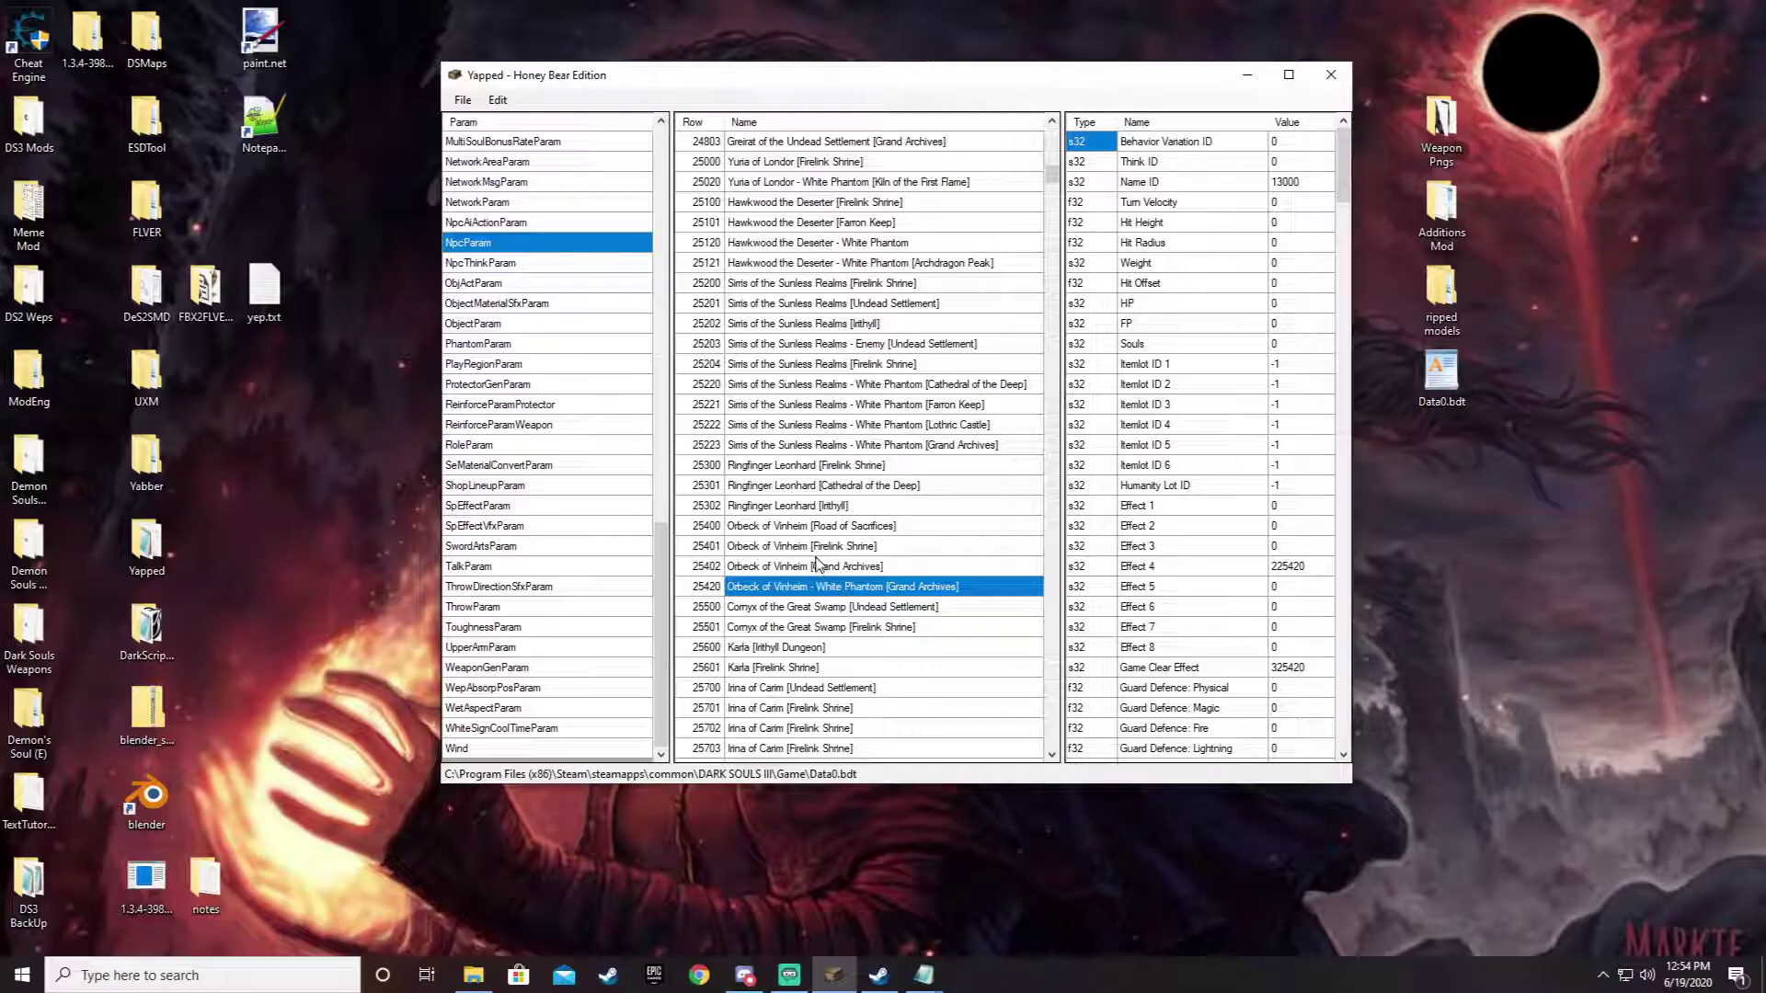
scroll(839, 520, "down", 3)
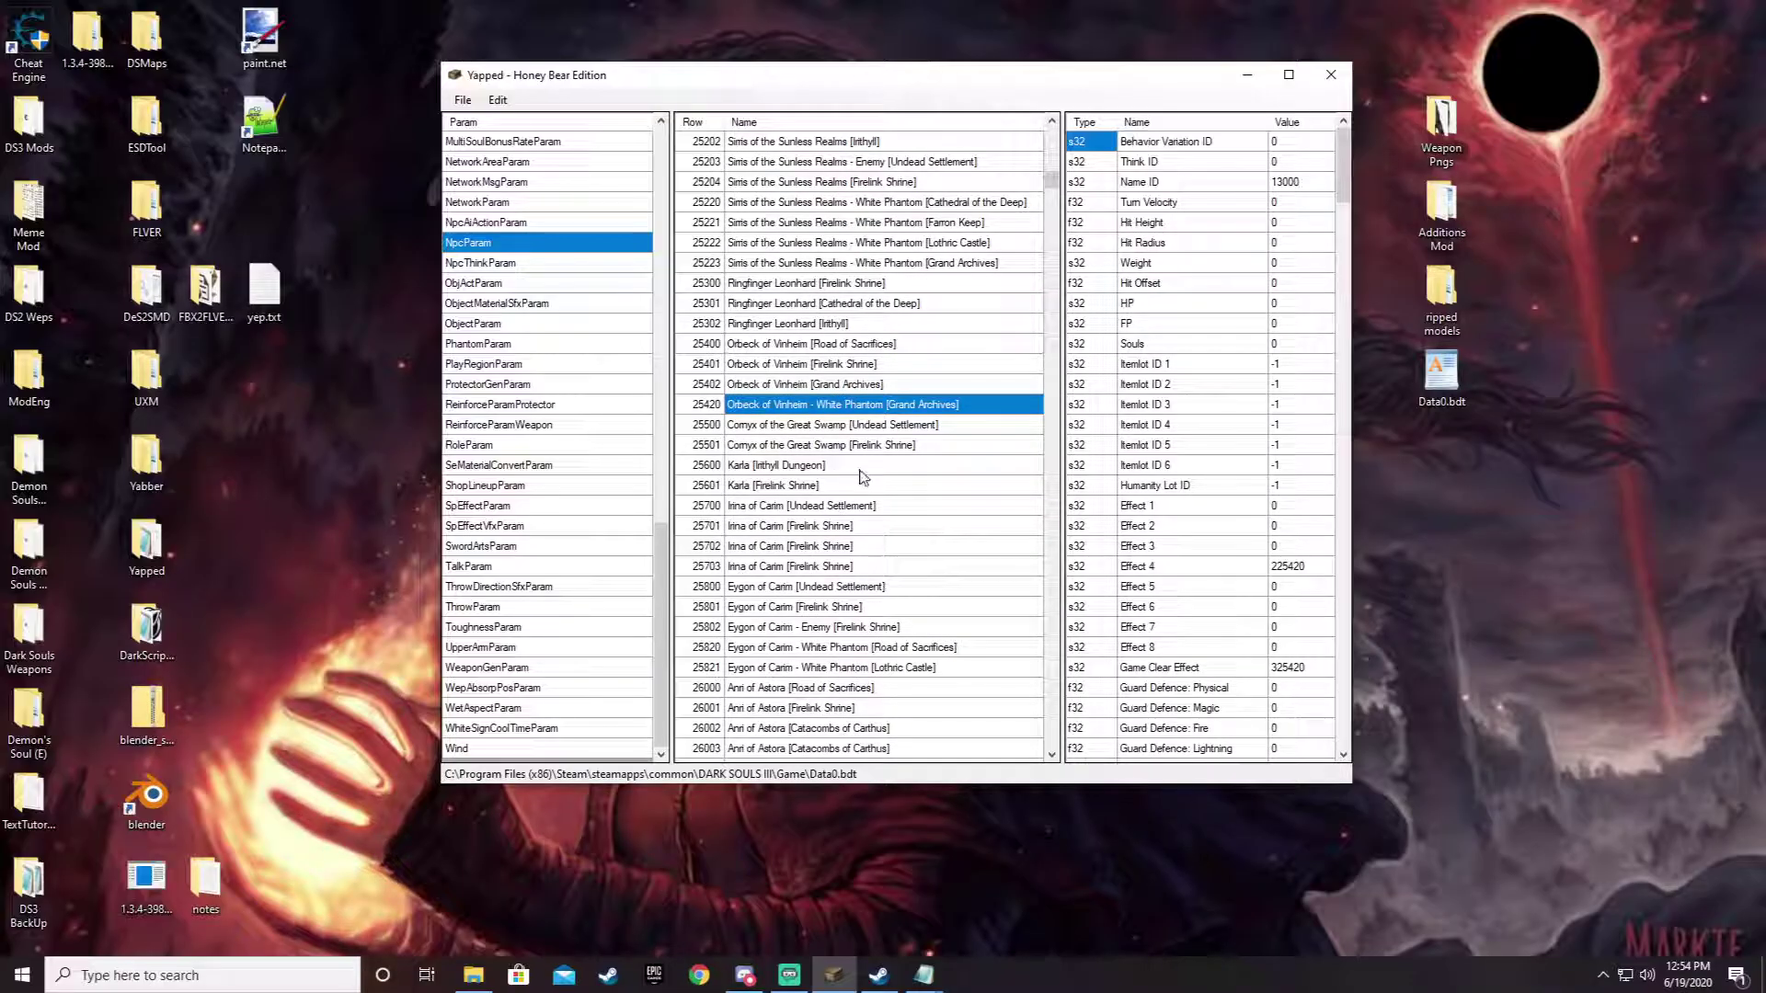
- Select Karla [Irithyll Dungeon], edit Itemlot ID 1, and scroll to her defence fields
left_click(851, 466)
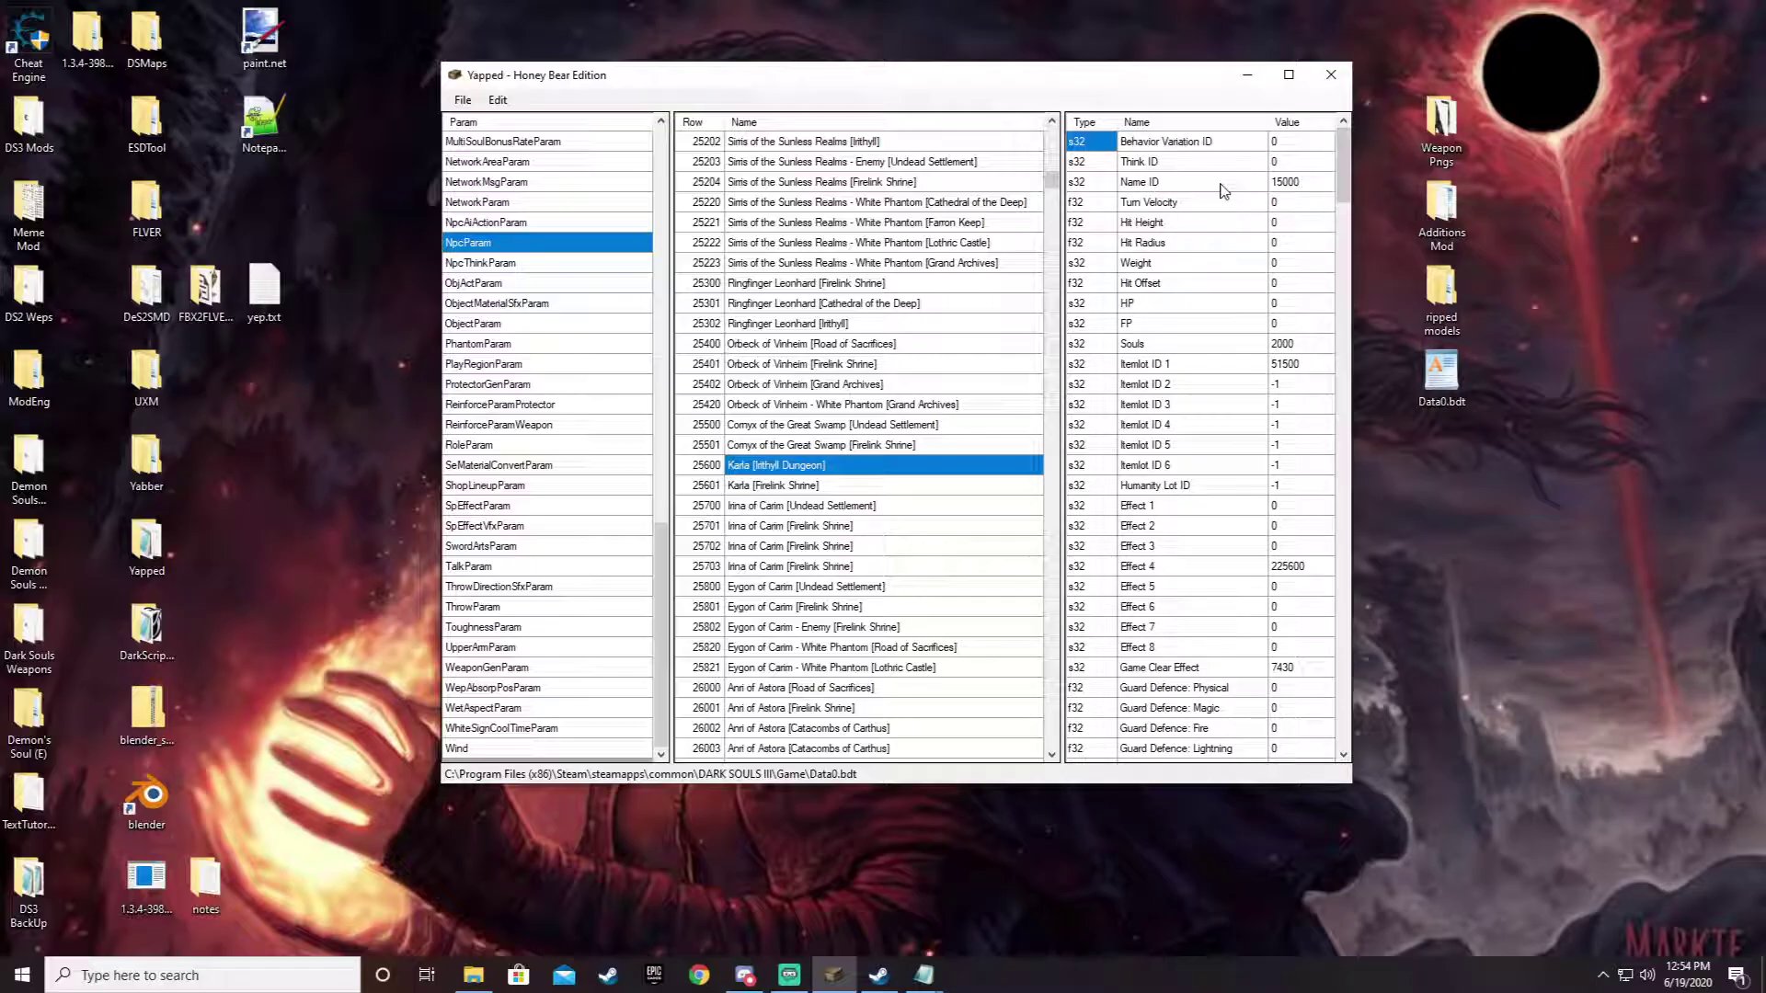
left_click_drag(1349, 184, 1349, 194)
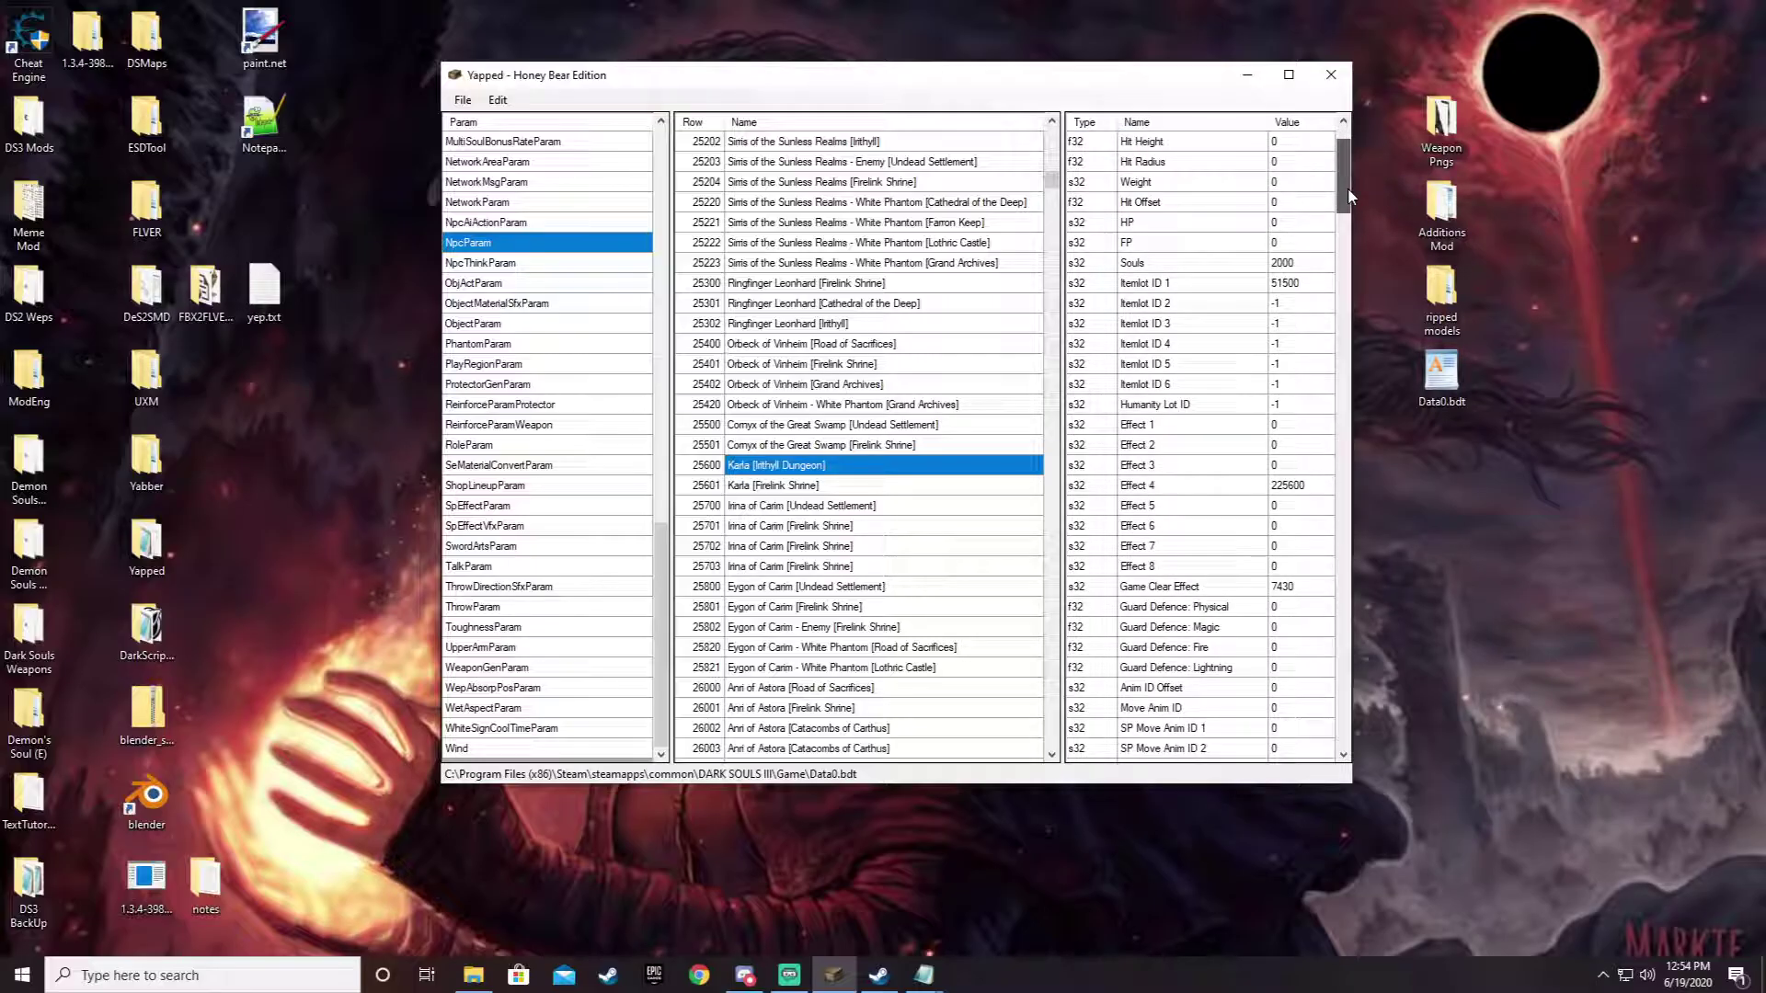
double_click(1299, 287)
scroll(1239, 378, "down", 1)
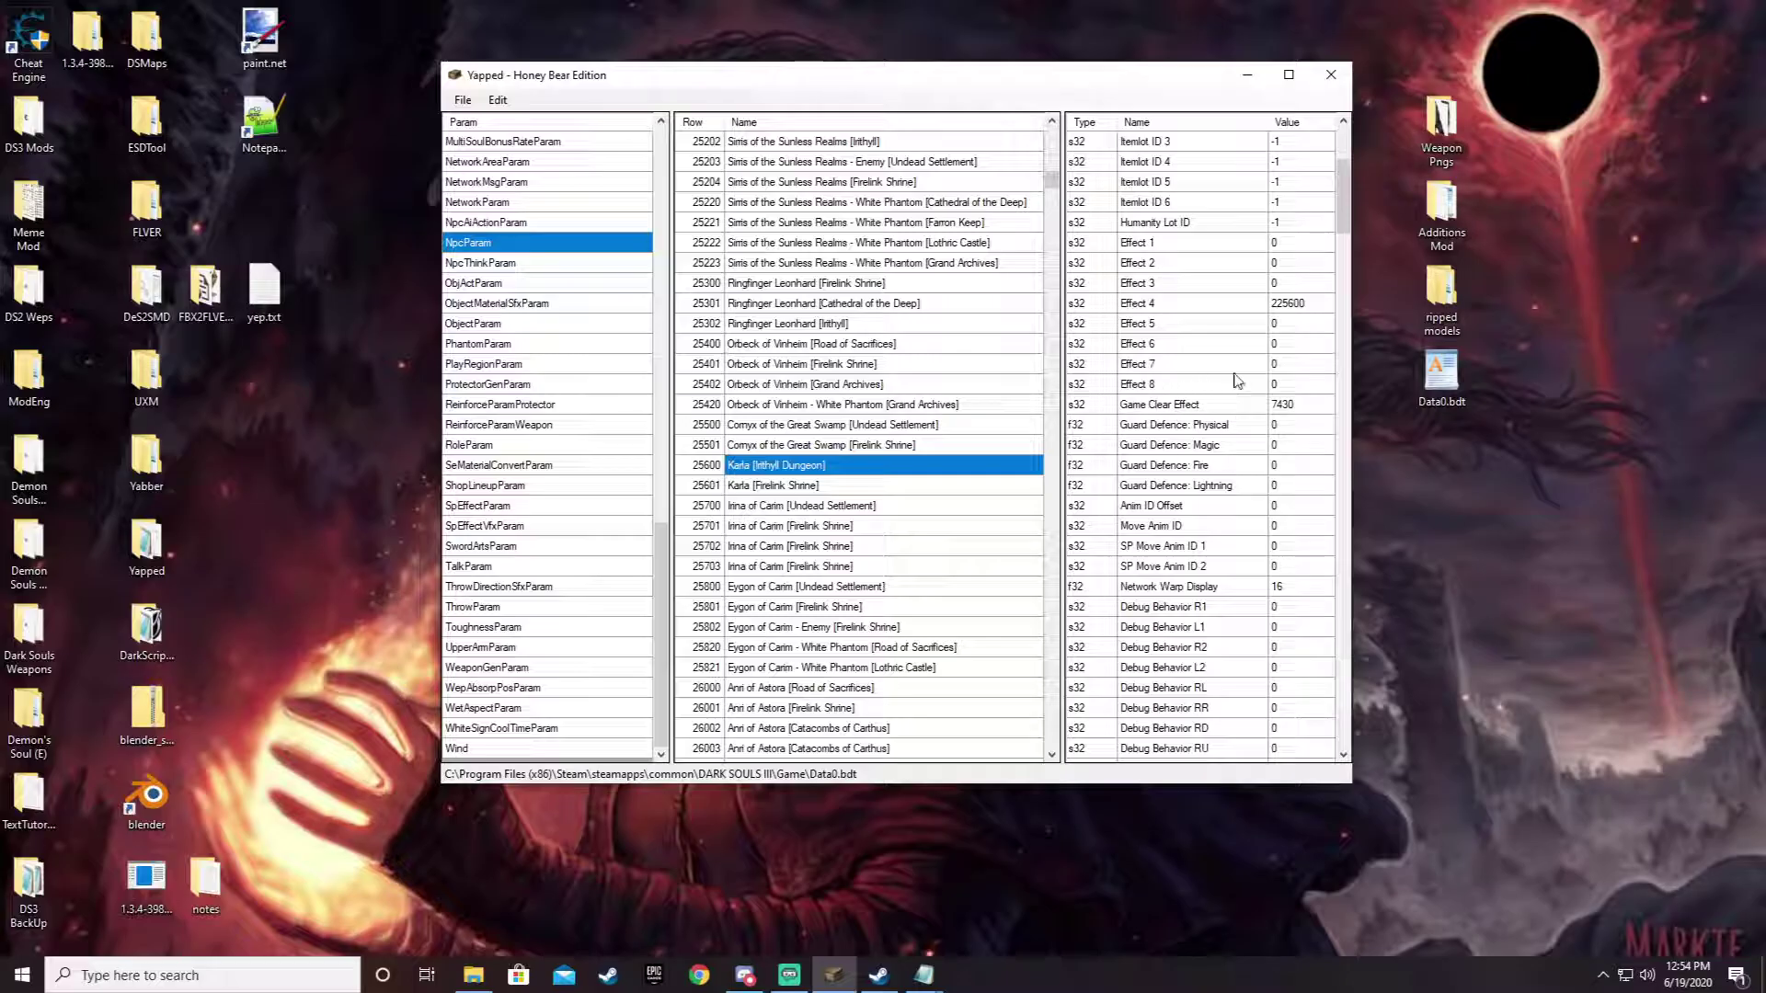
scroll(1233, 382, "down", 6)
scroll(1179, 552, "down", 8)
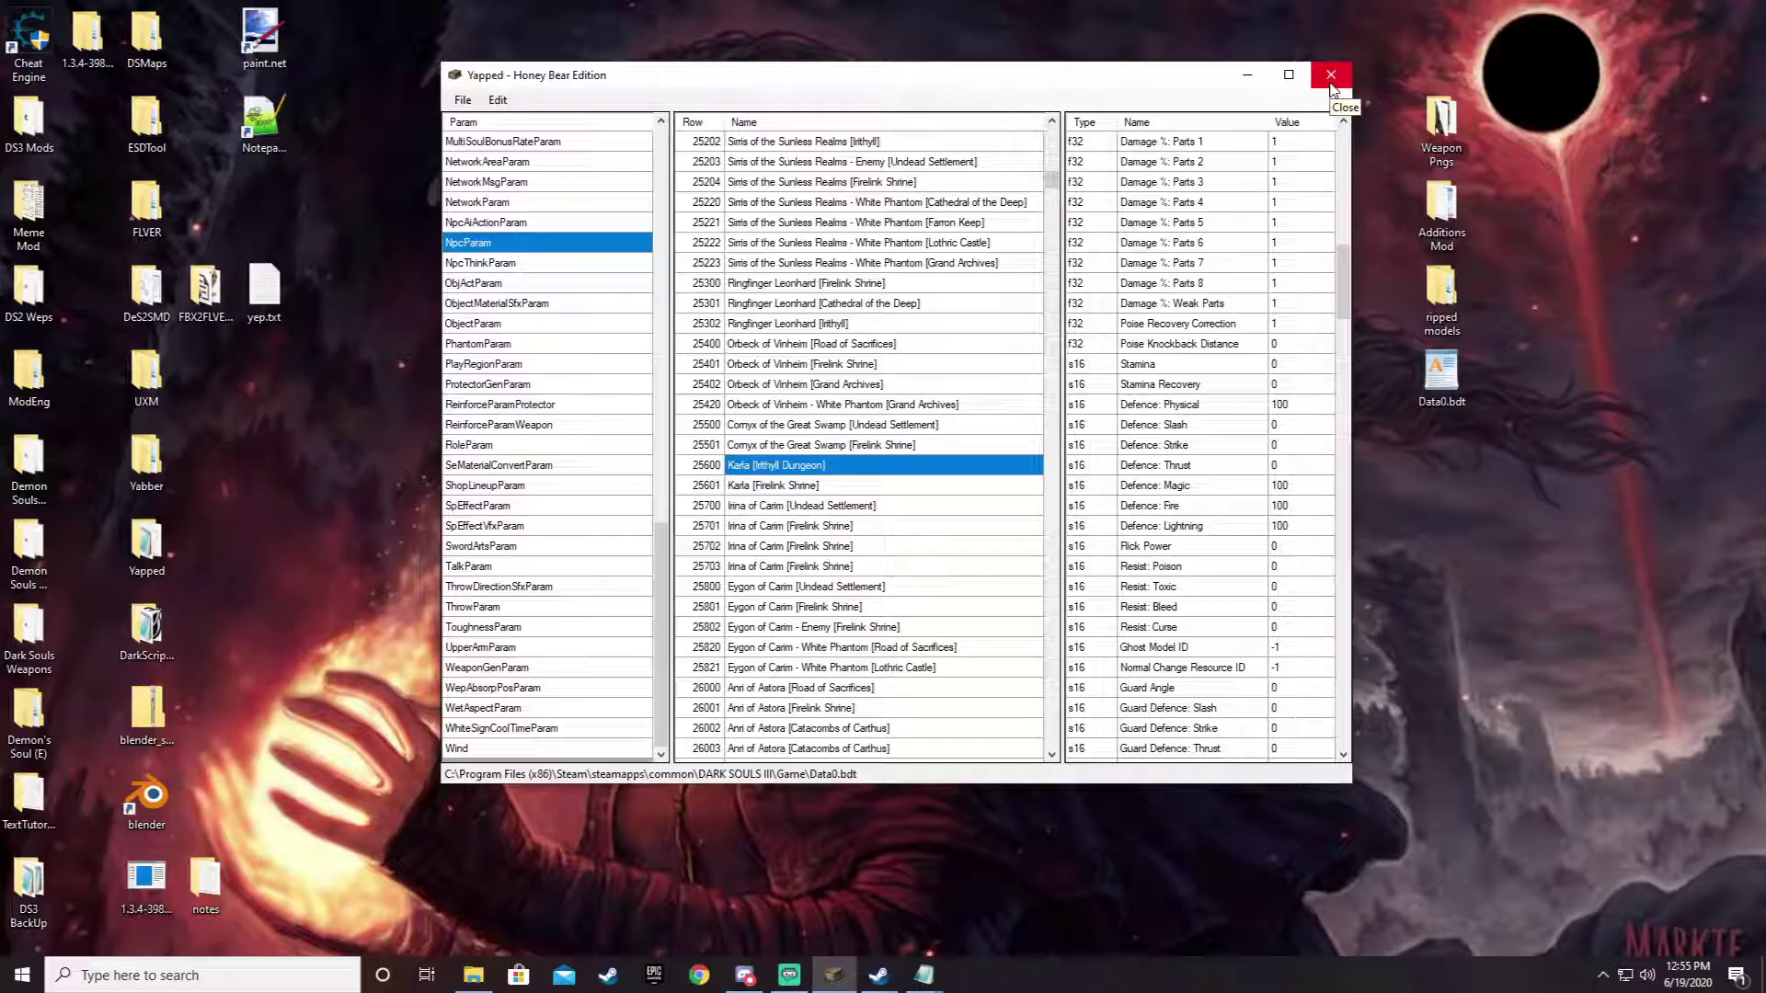
- Check the File menu, then close the Yapped param editor window
left_click(460, 101)
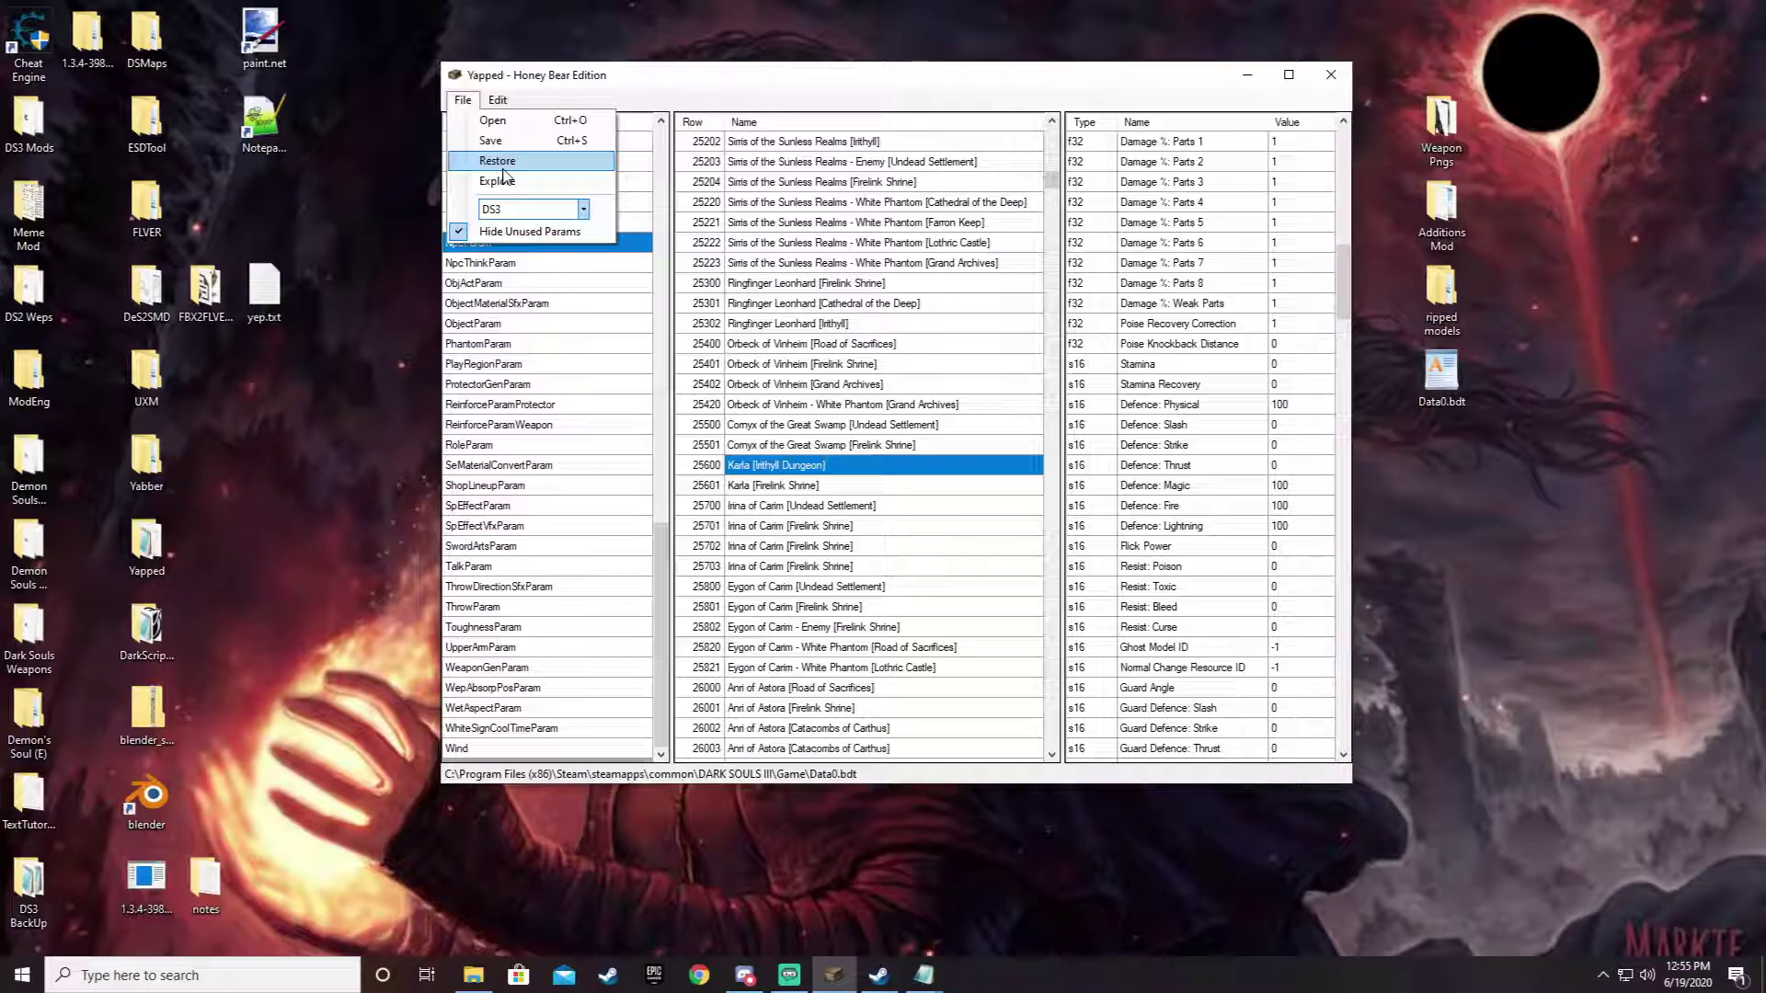
left_click(1330, 77)
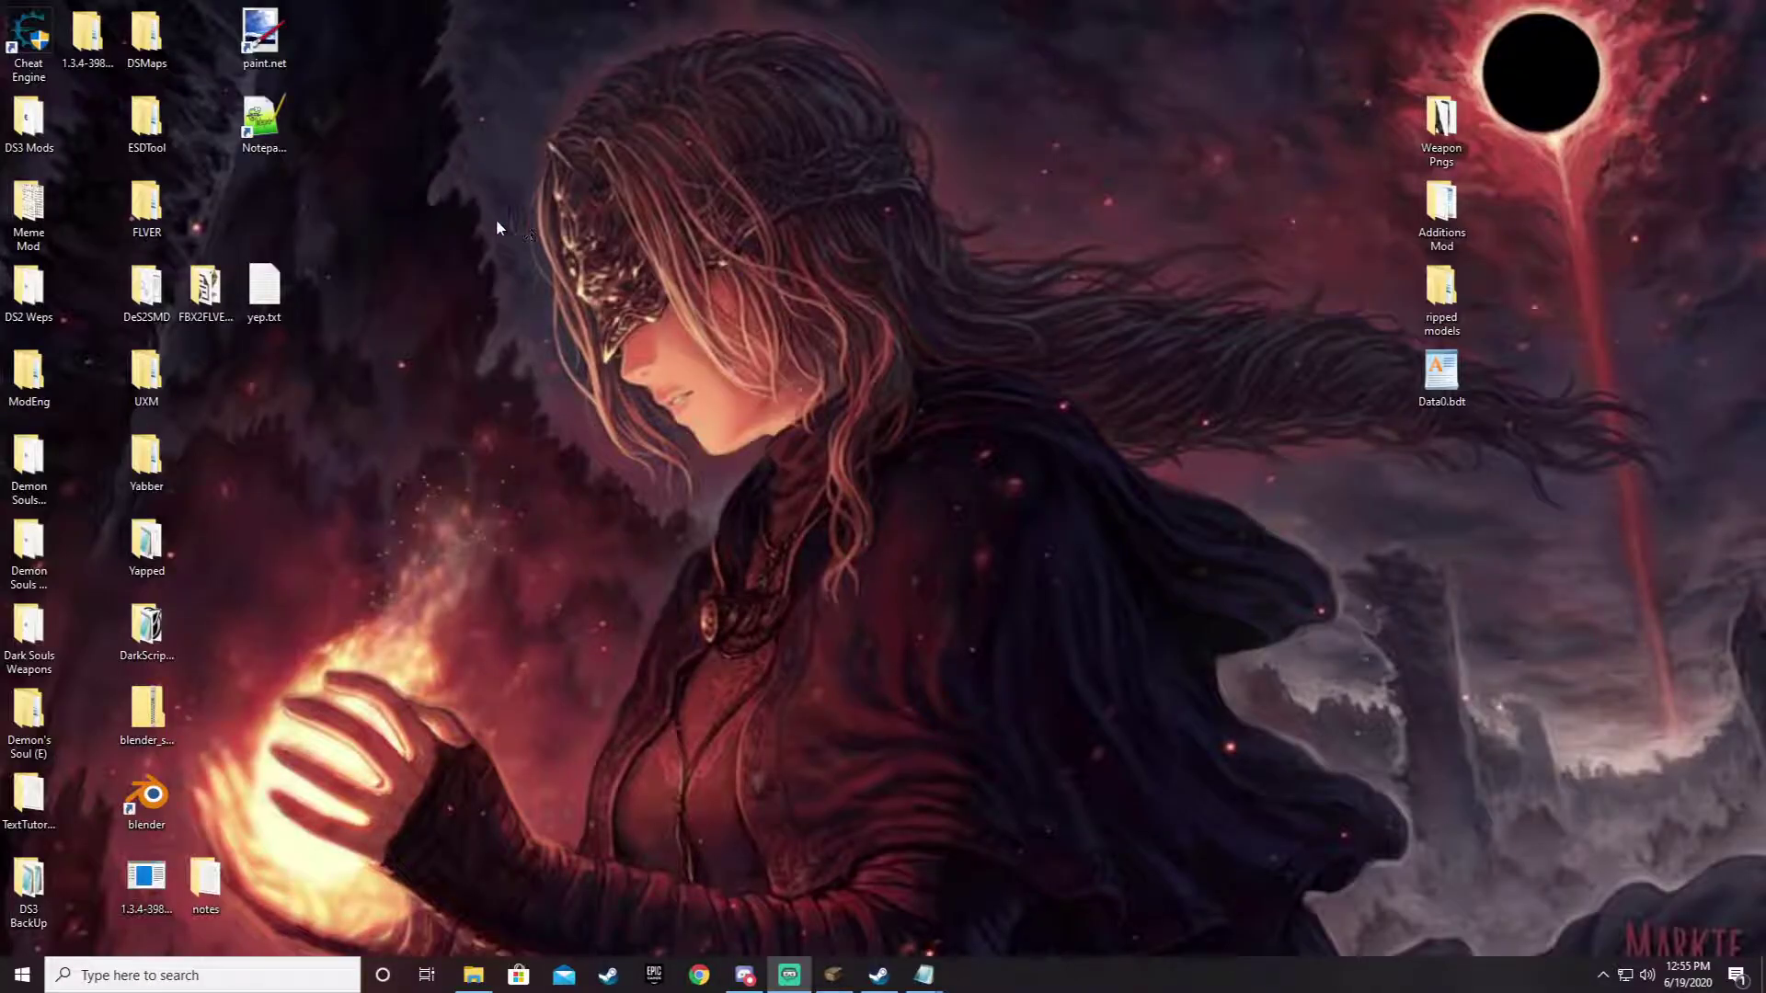
- Launch DSMapStudio.exe from DSMaps\netcoreapp3.1 and show its File menu for a new project
double_click(150, 41)
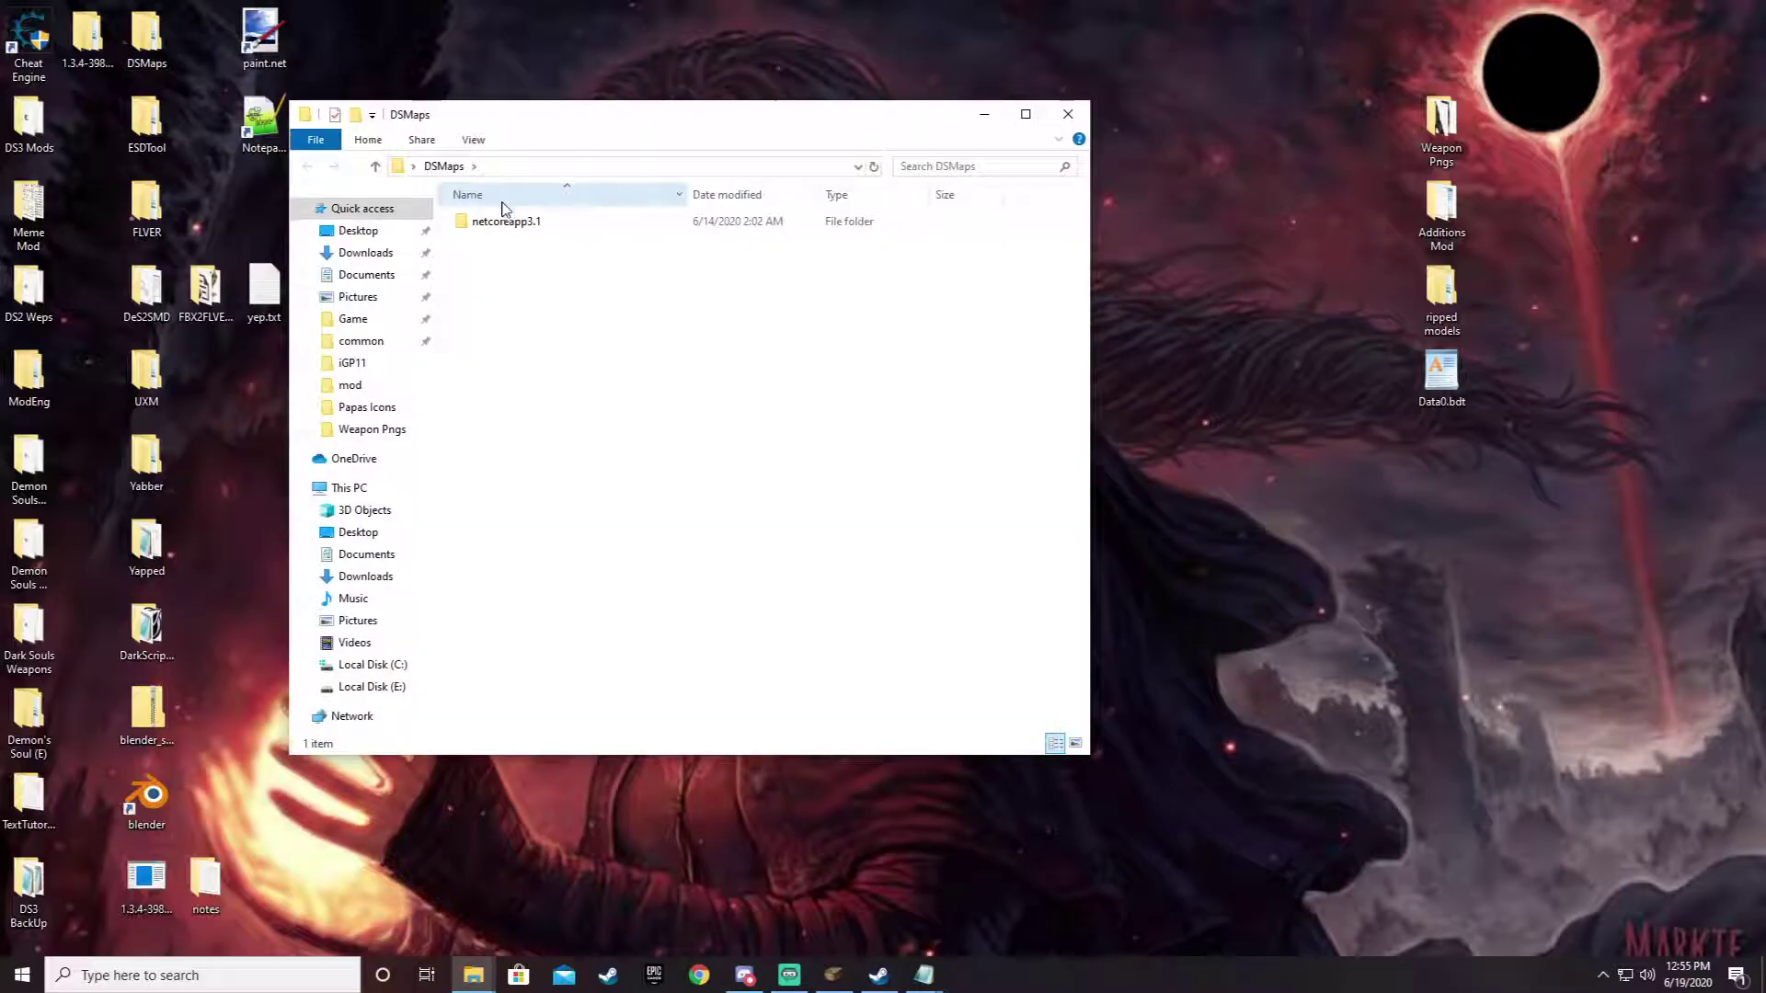
double_click(543, 223)
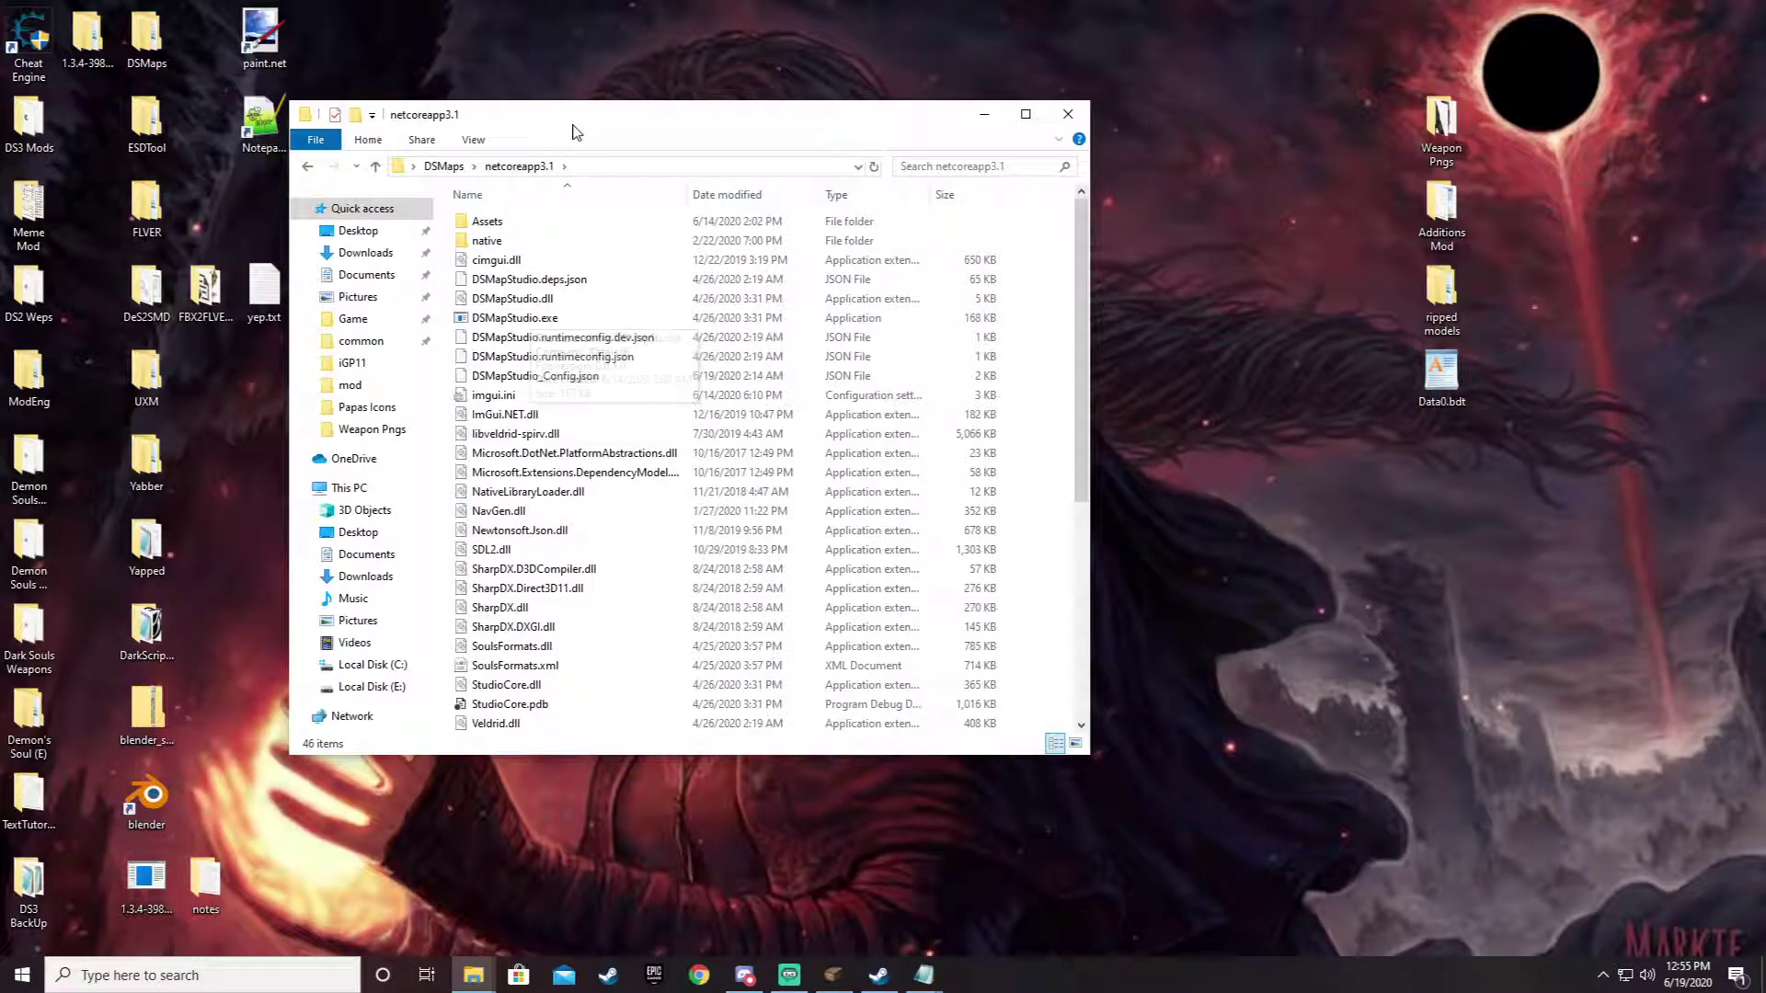
left_click_drag(572, 124, 659, 124)
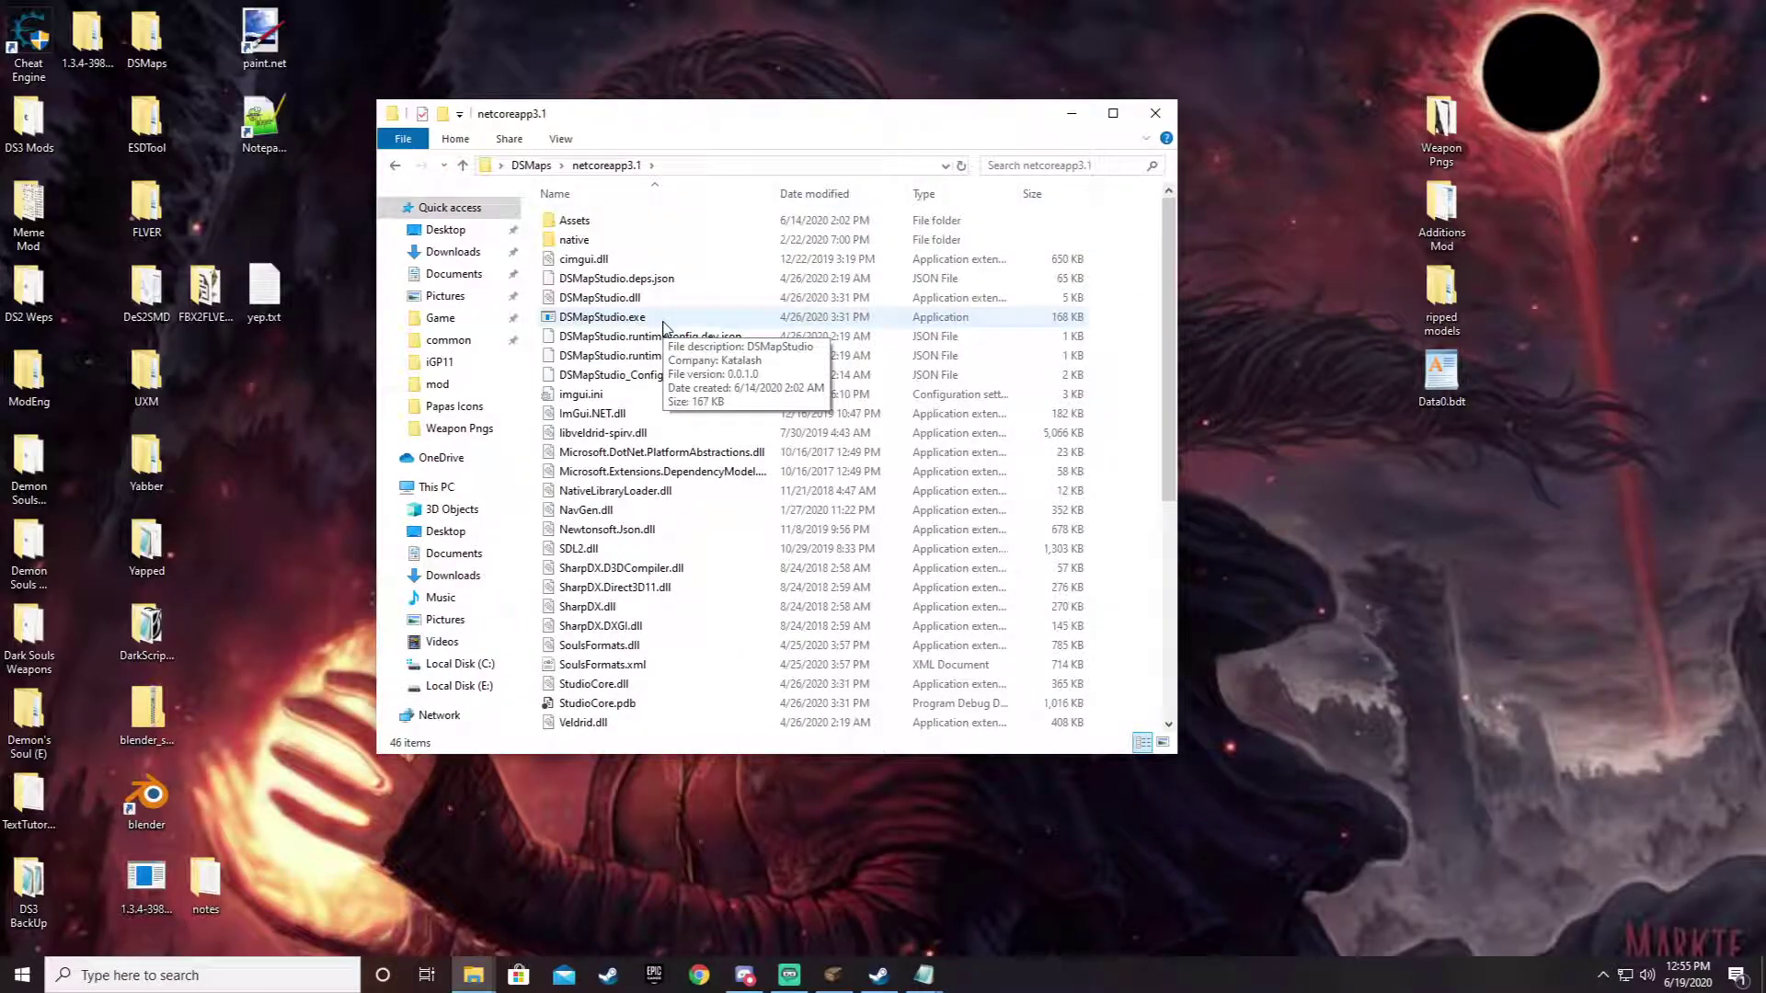
double_click(663, 324)
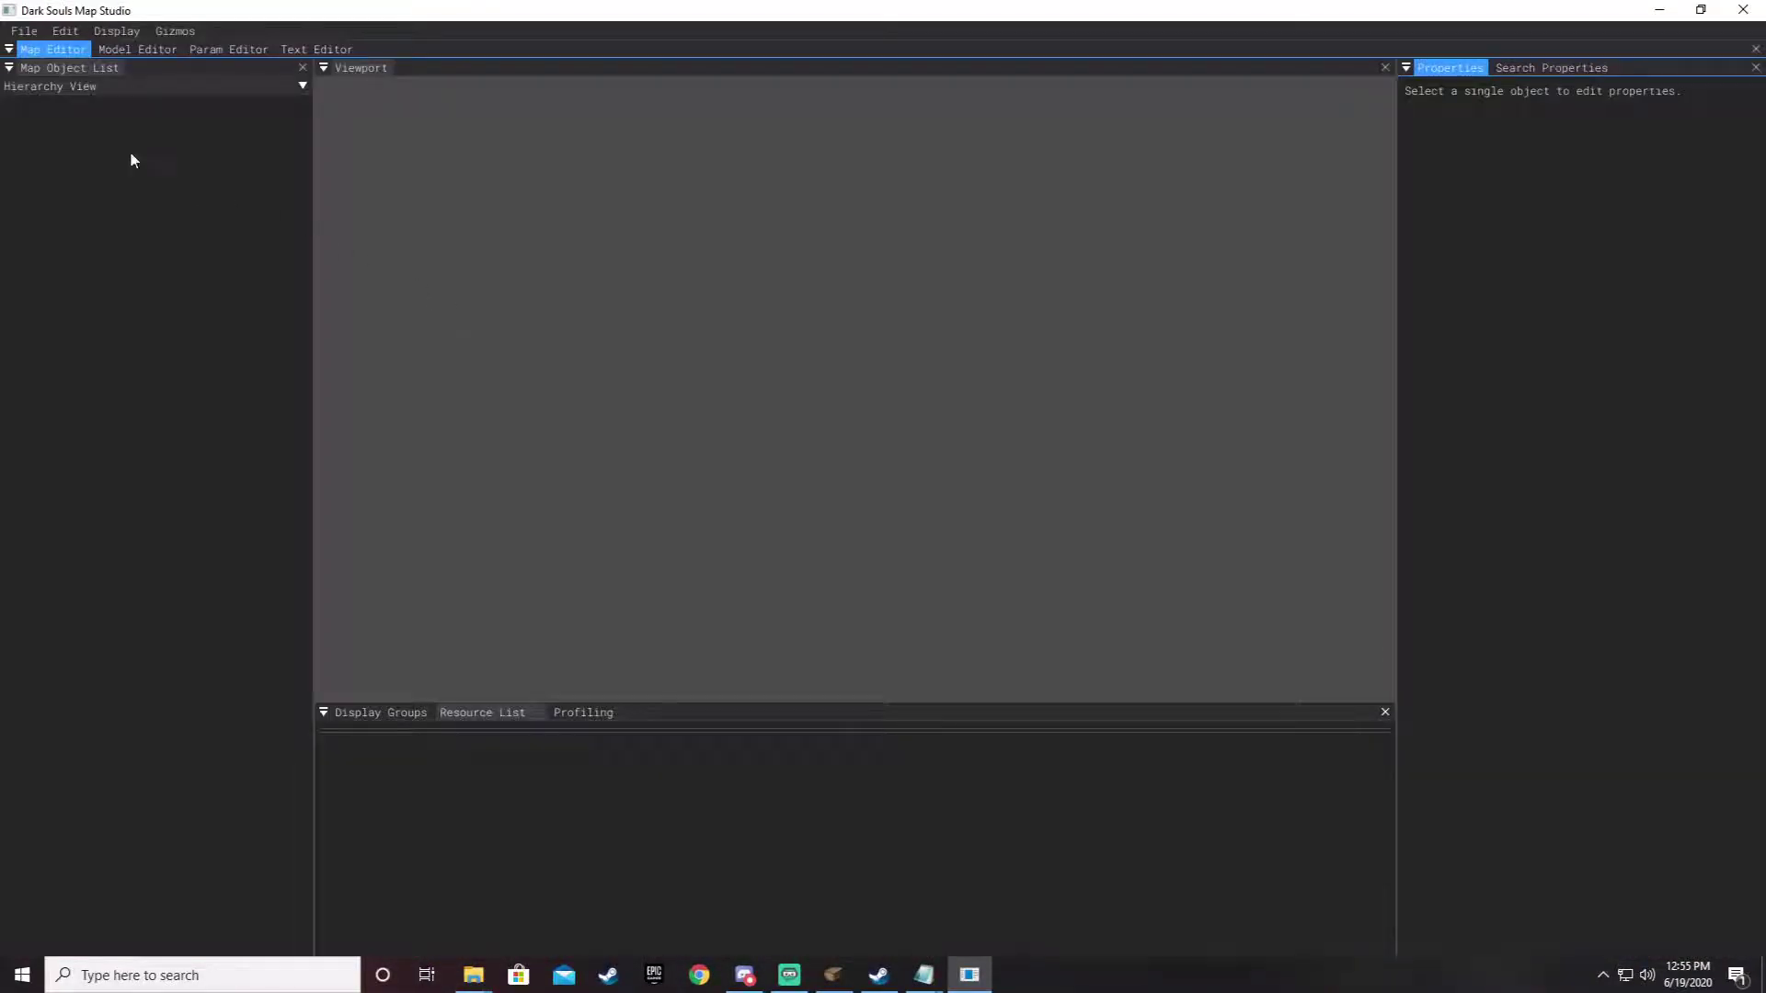
left_click(24, 30)
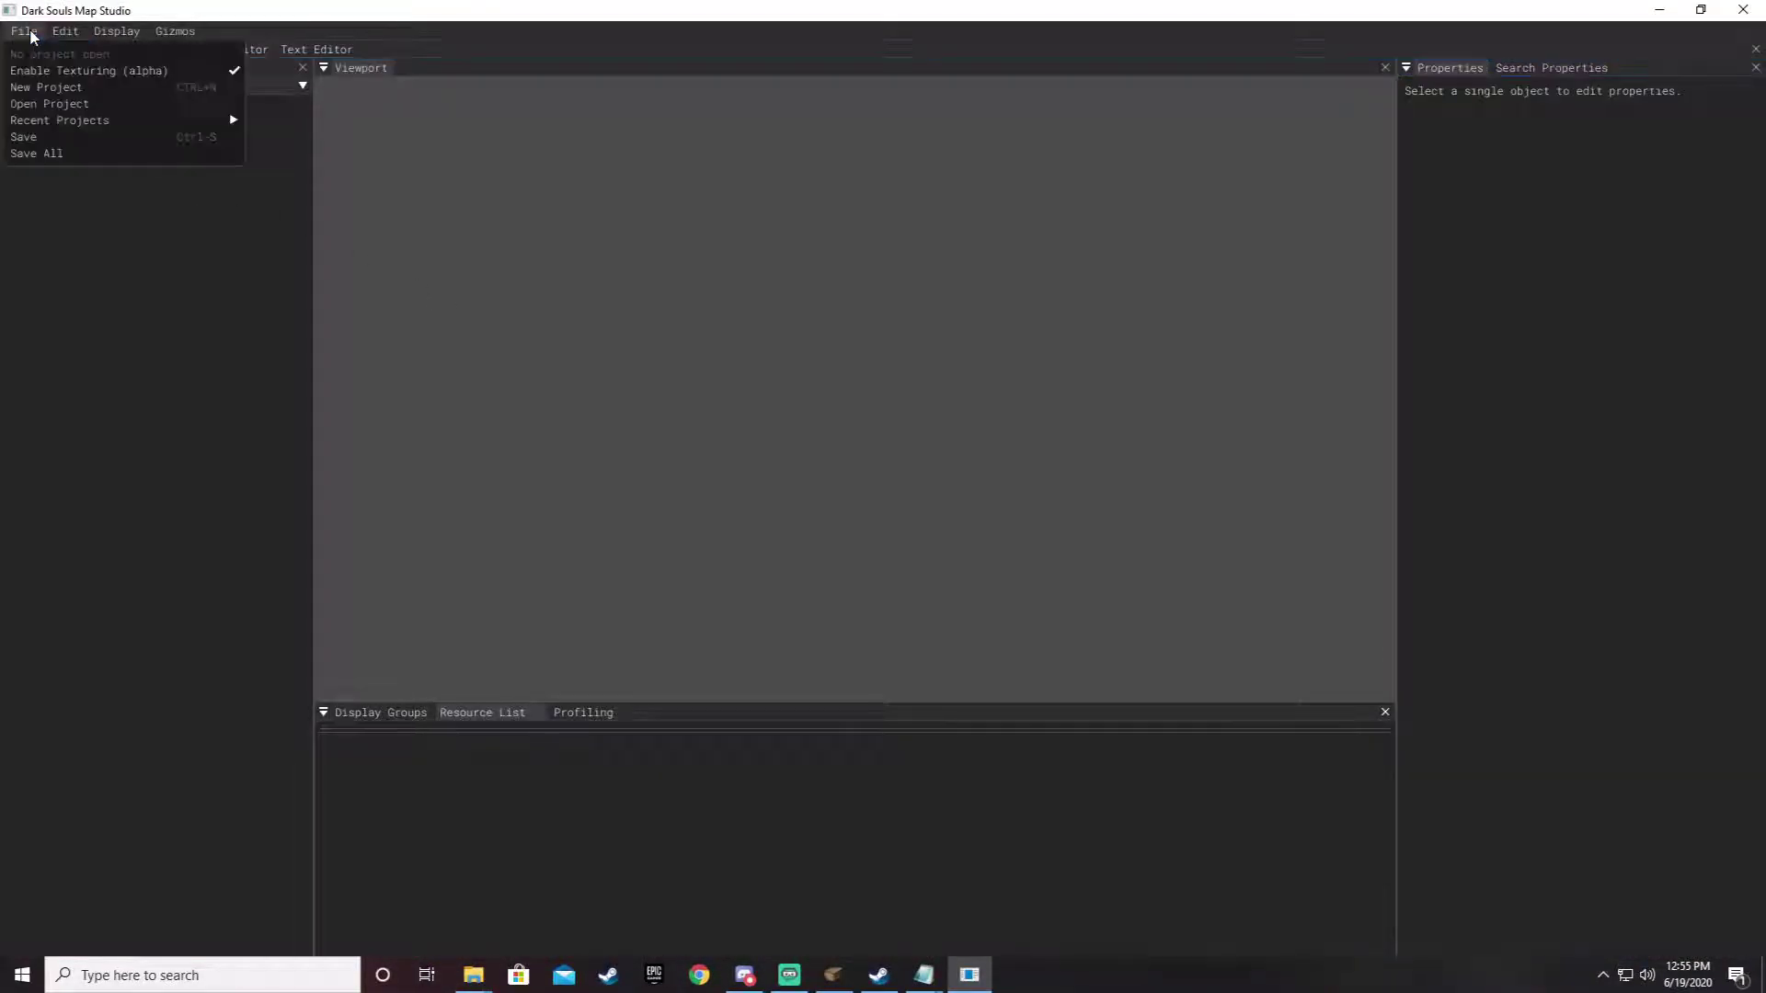
left_click(86, 90)
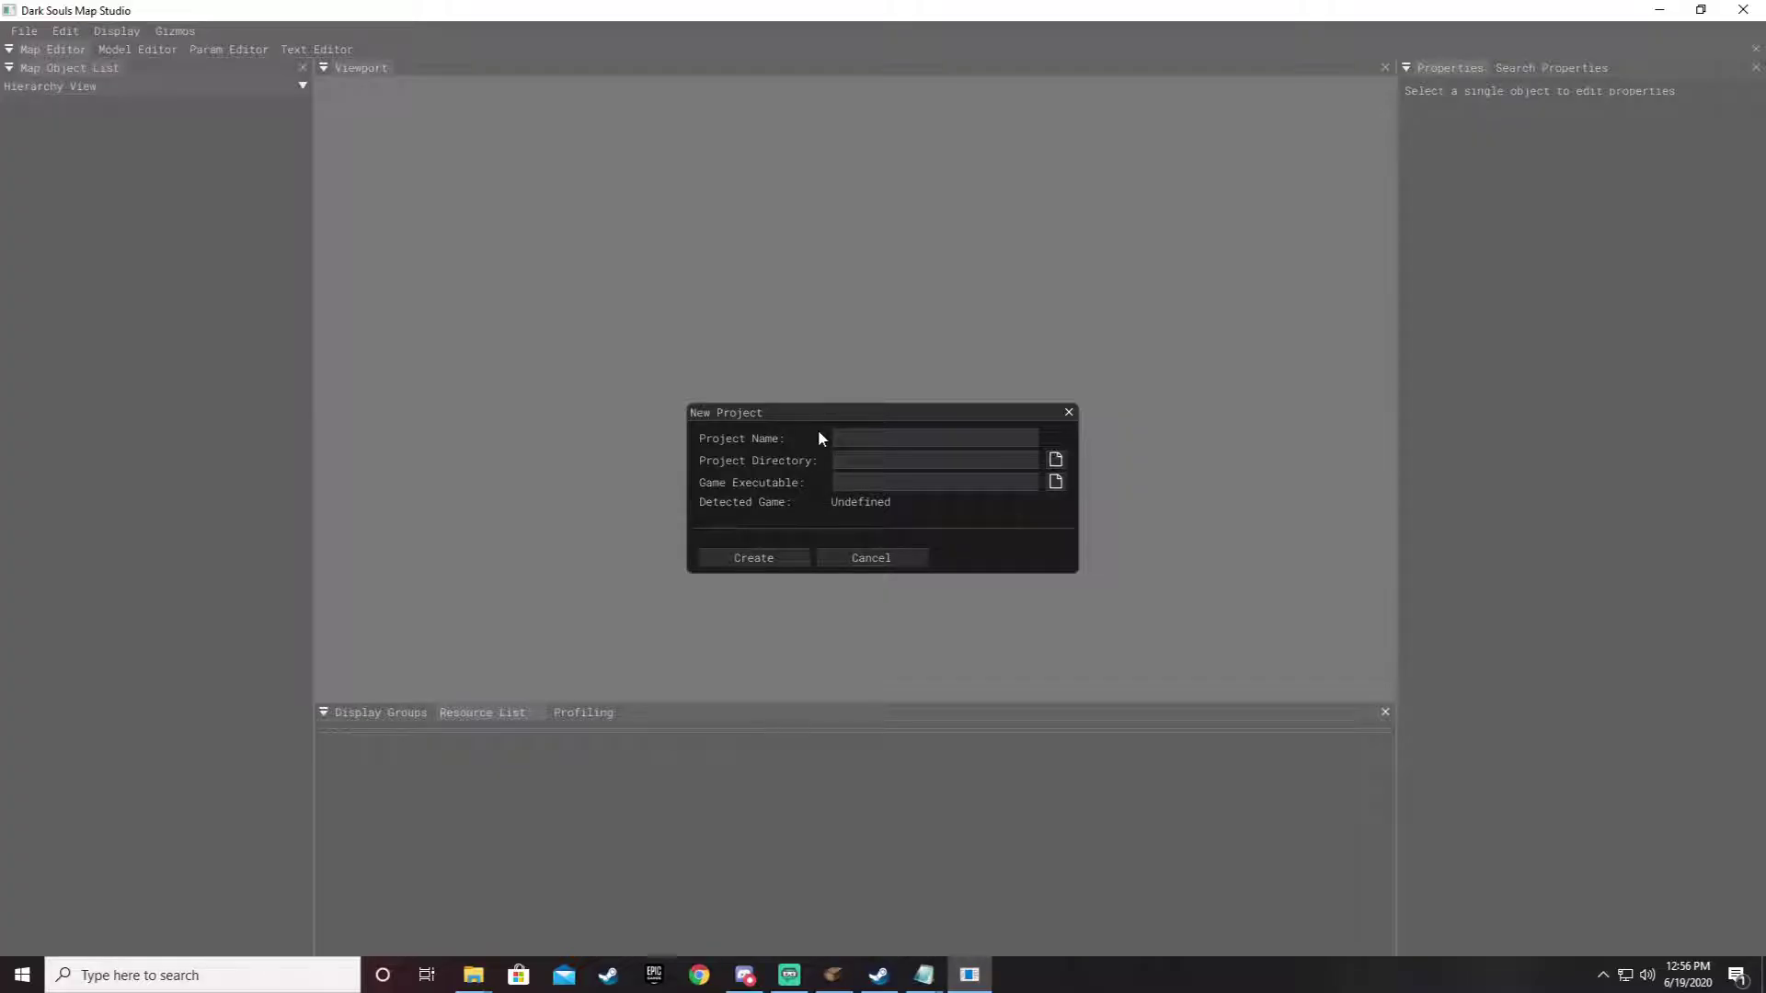
left_click(860, 484)
left_click(1069, 412)
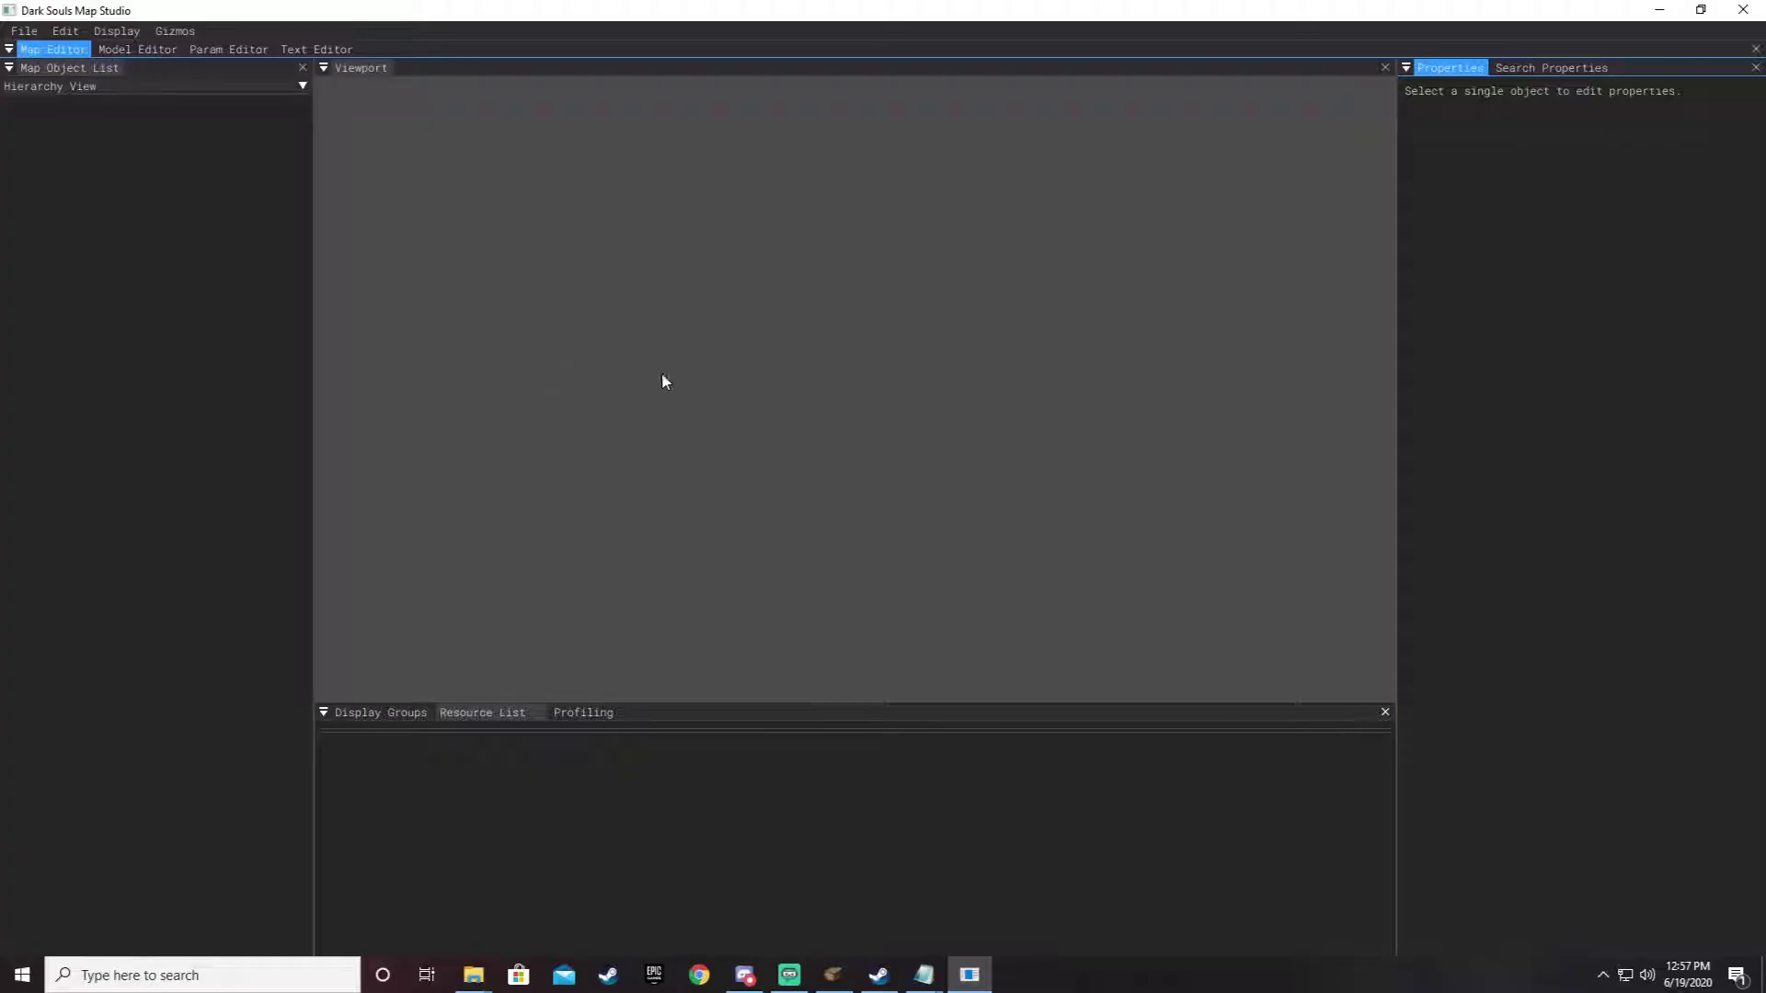
- Close DS Map Studio and minimize the netcoreapp3.1 folder window
left_click(1743, 9)
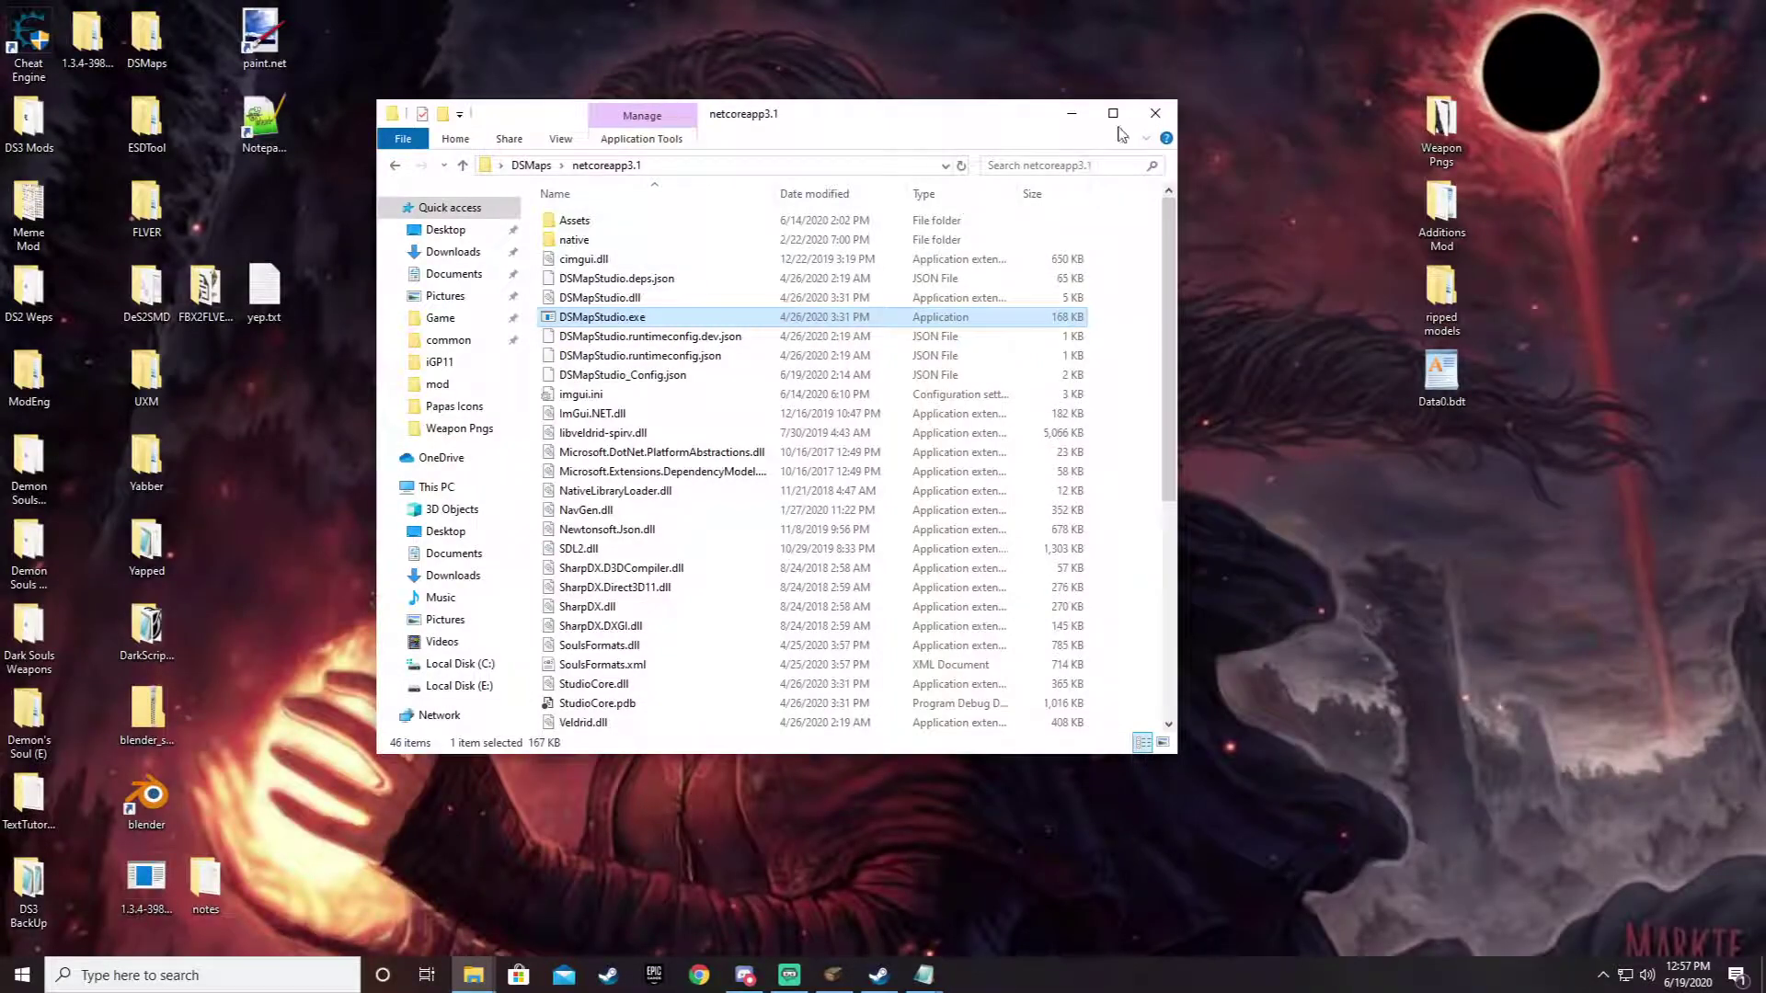
left_click(1068, 114)
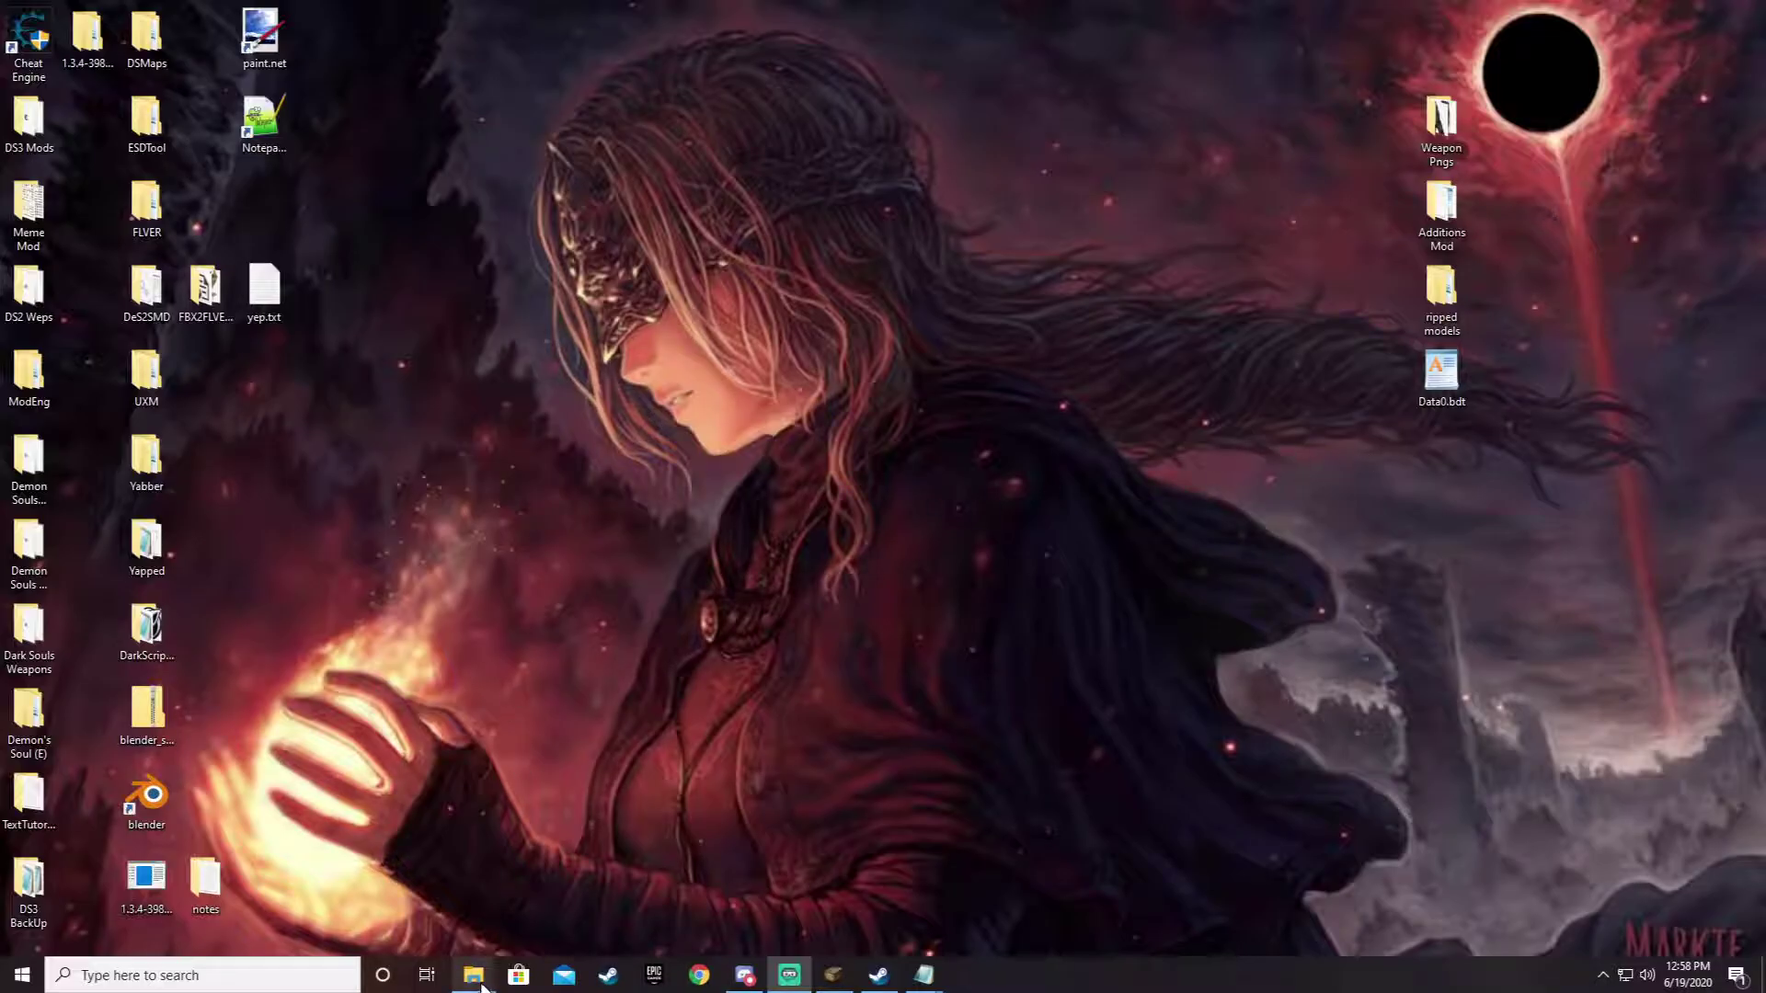
- Close the ModEngine and netcoreapp3.1 folder windows from the taskbar previews
mouse_move(473, 975)
mouse_move(527, 854)
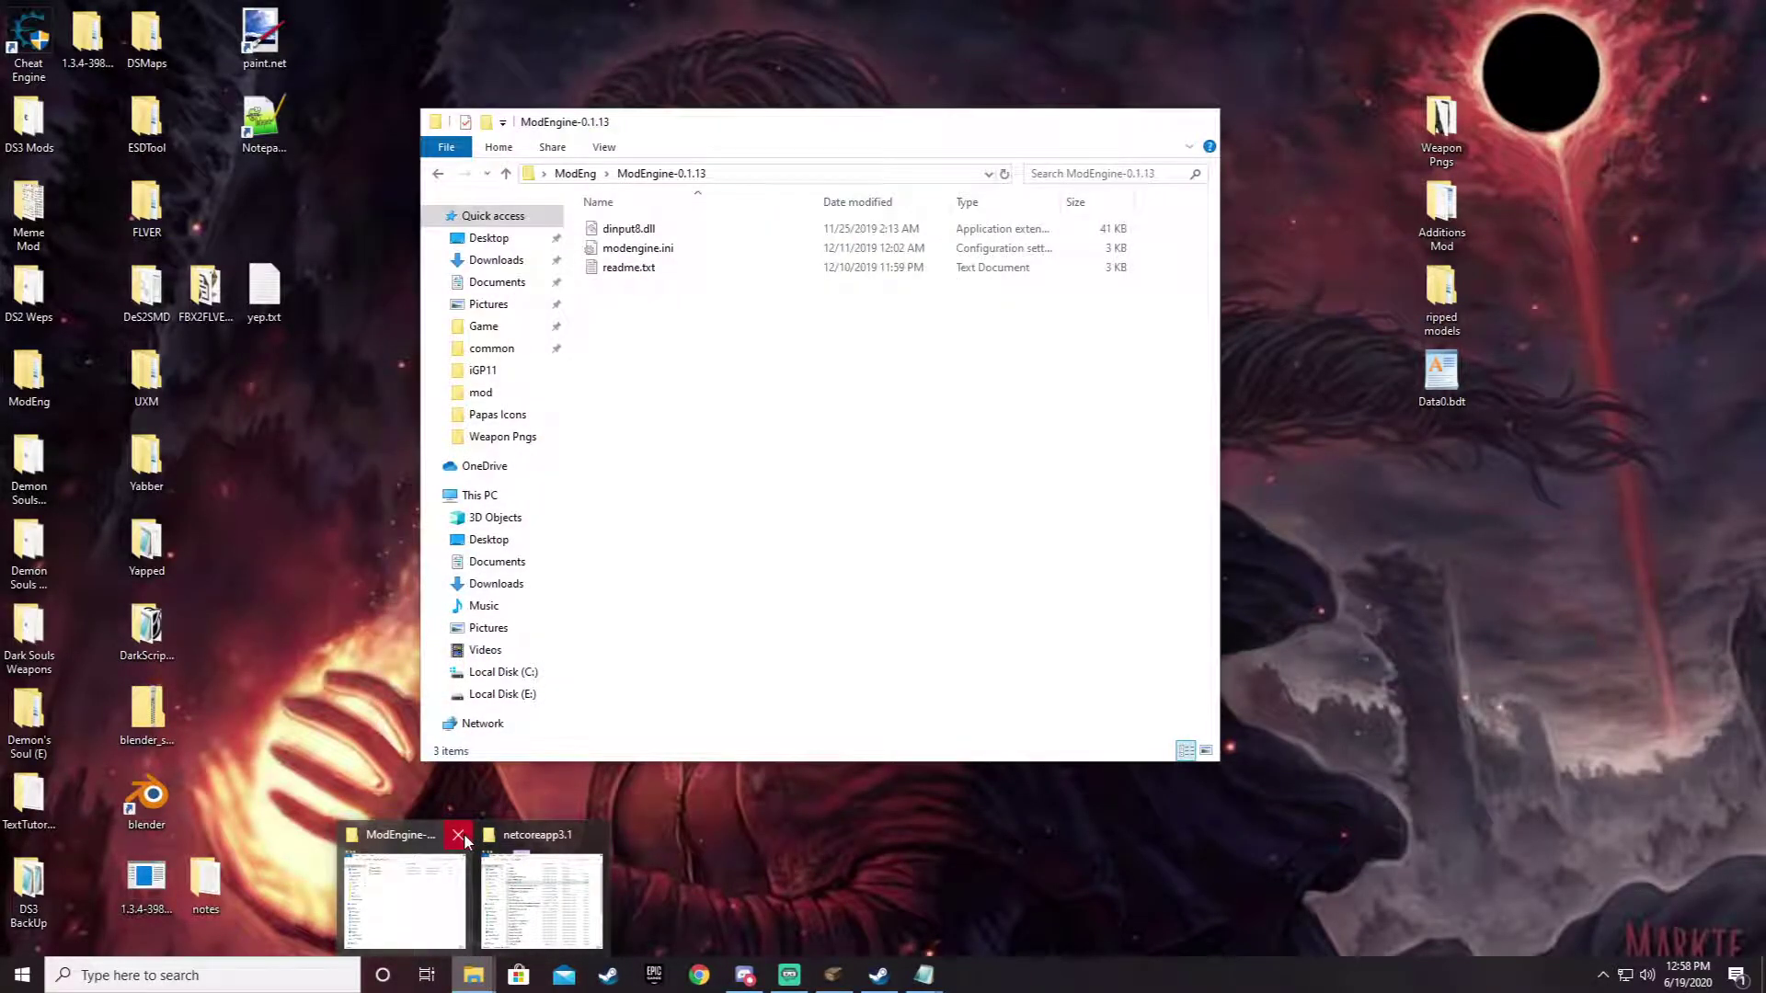
left_click(457, 834)
left_click(532, 828)
- Open the pinned DARK SOULS III Game folder, browse into chr, then return to Game
right_click(485, 980)
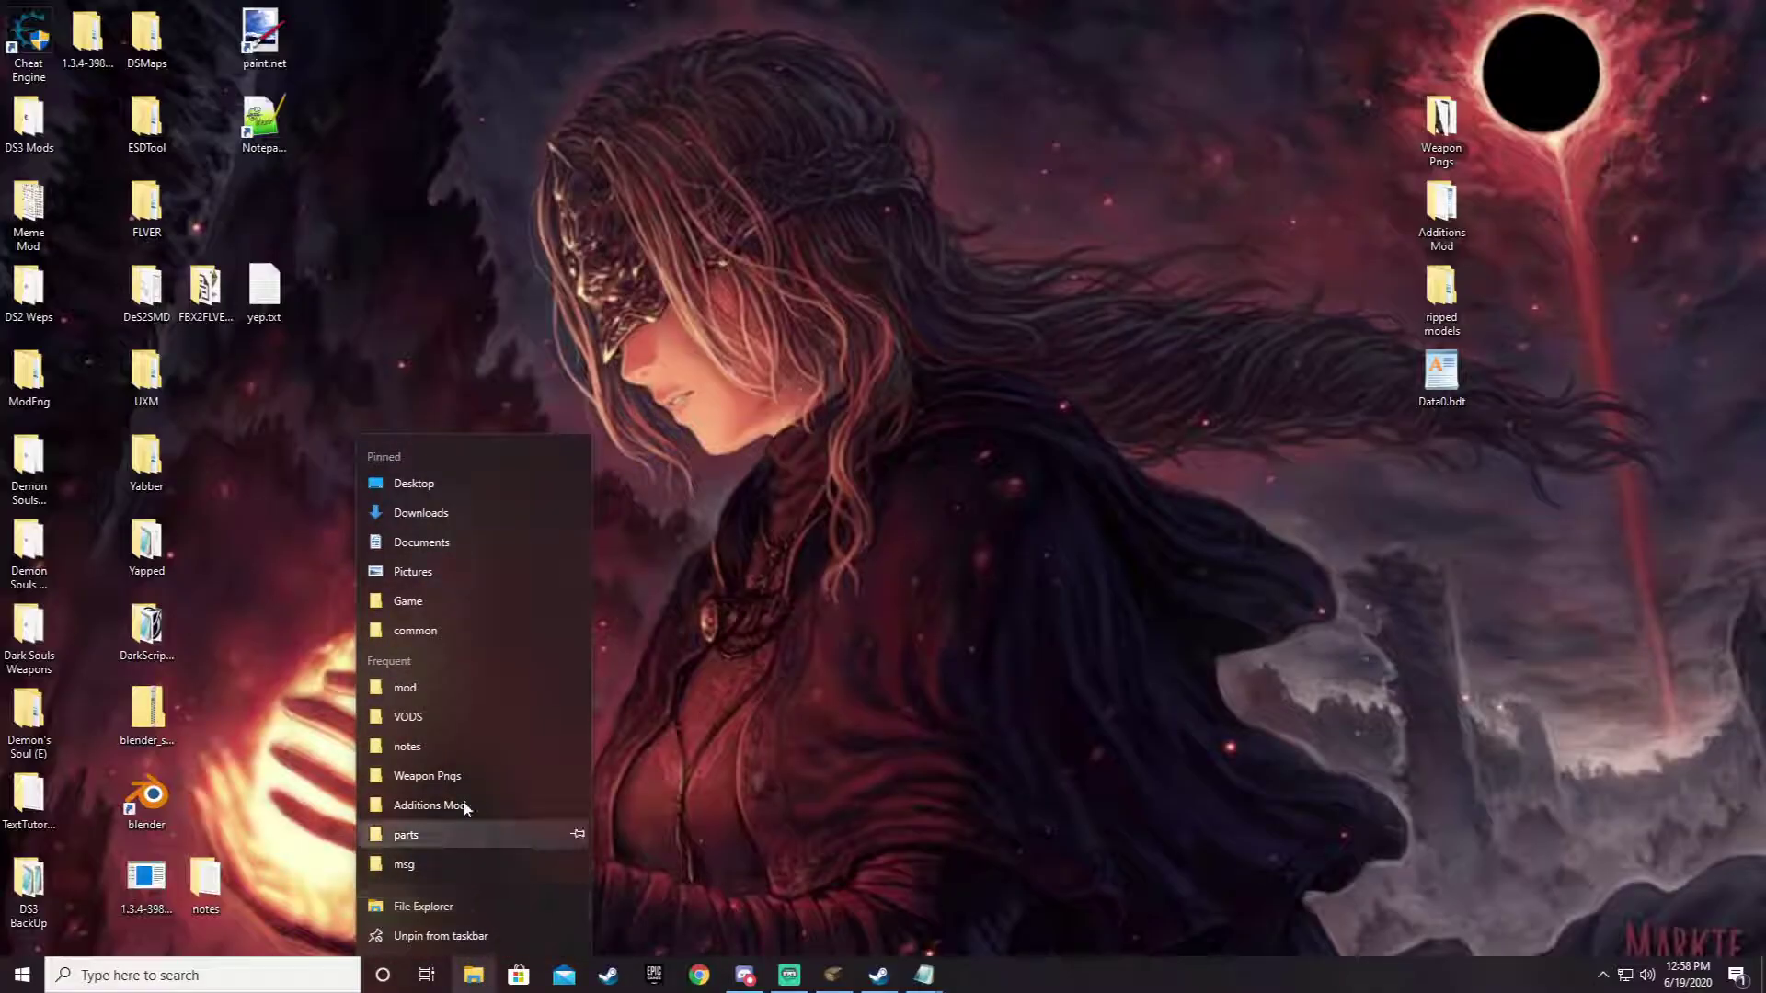
left_click(425, 605)
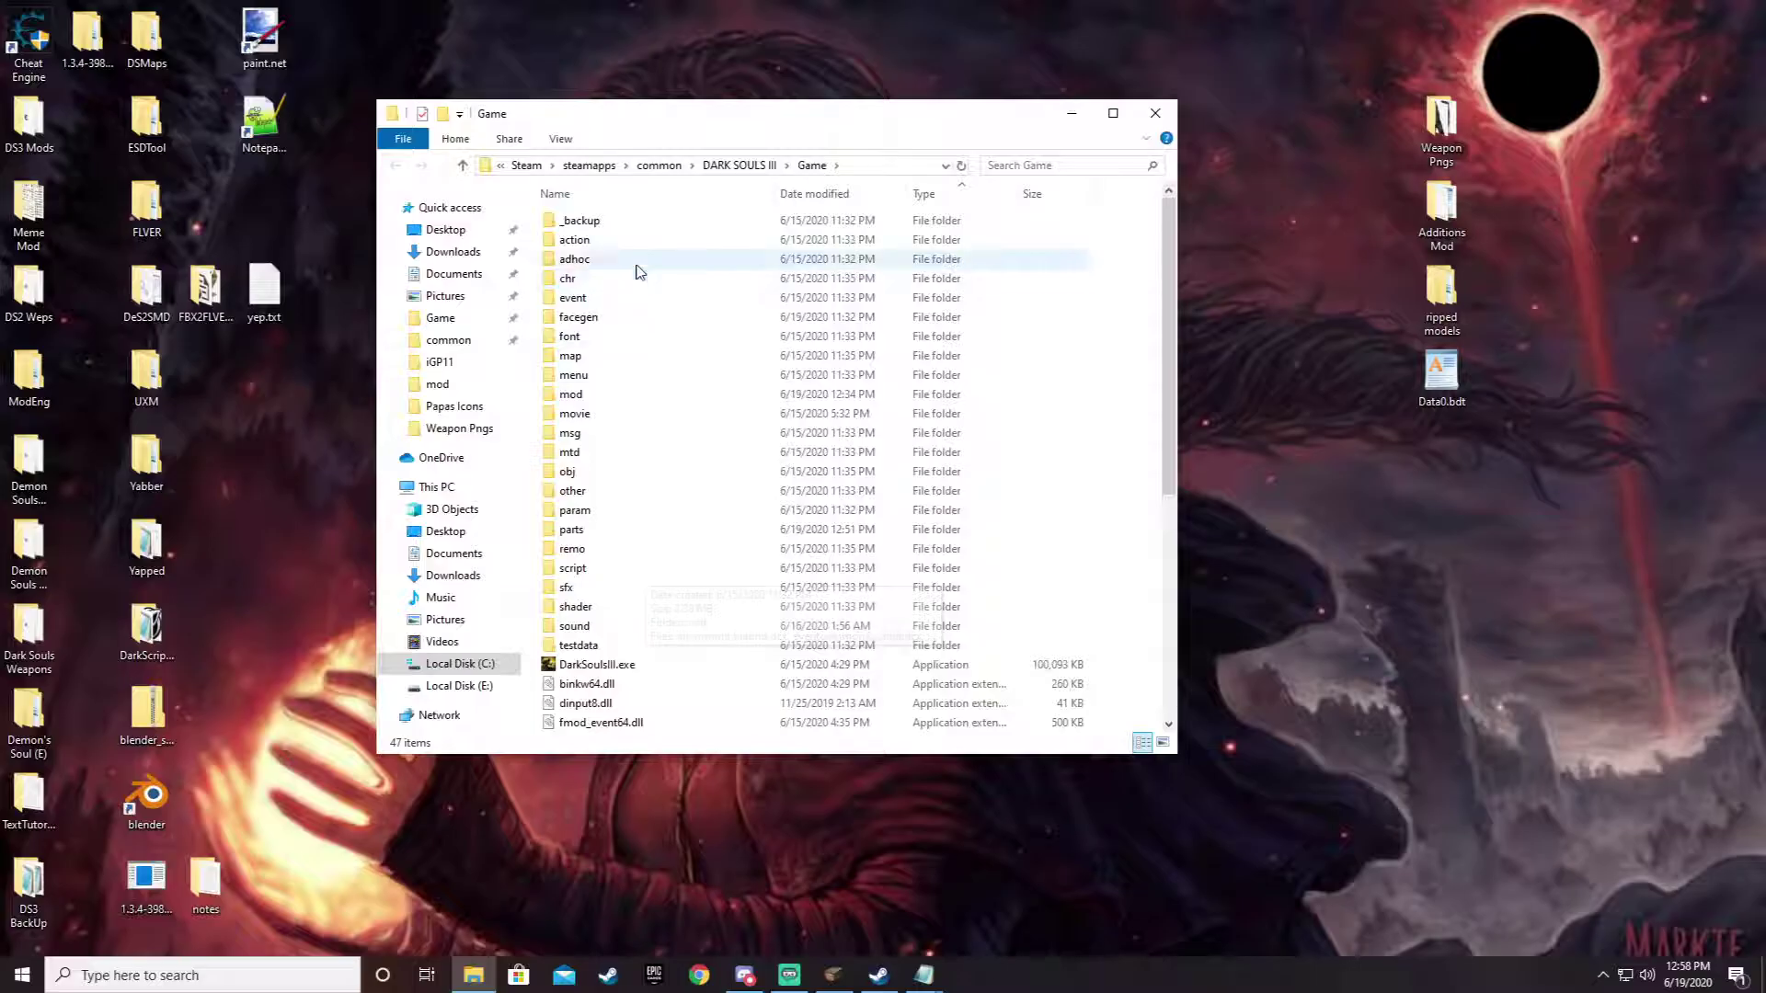
left_click(581, 280)
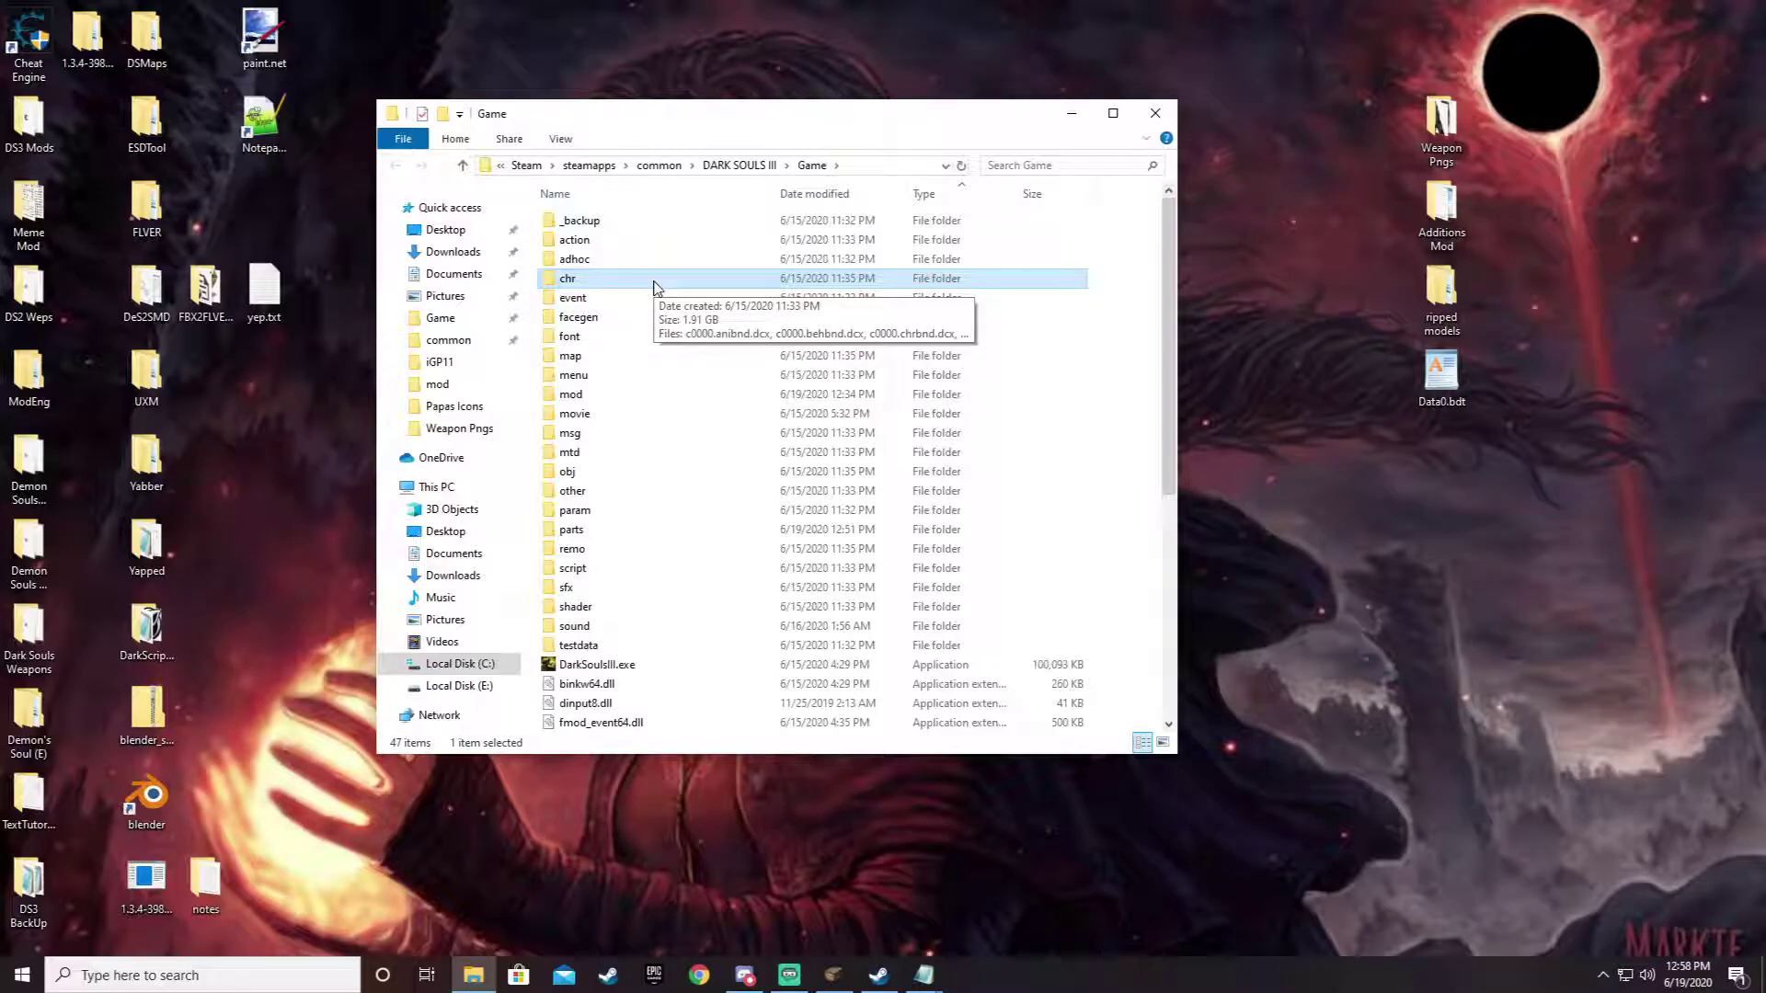
double_click(655, 281)
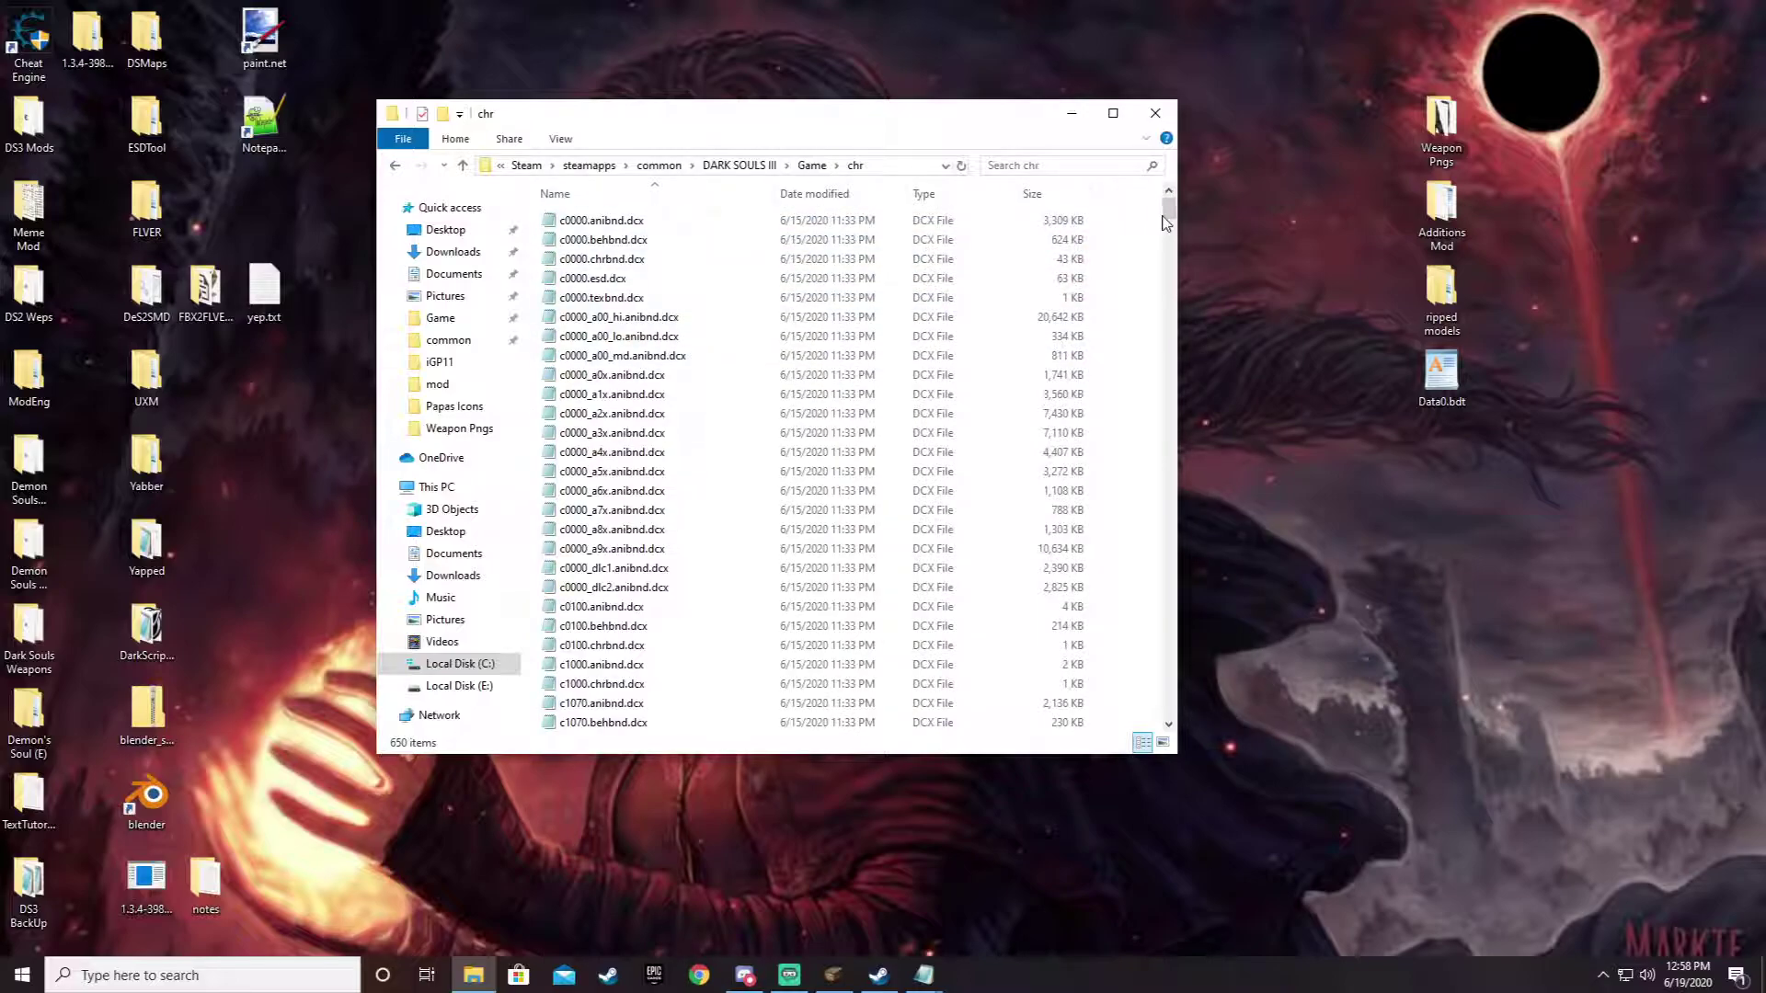
left_click_drag(1165, 224, 1116, 201)
left_click(395, 167)
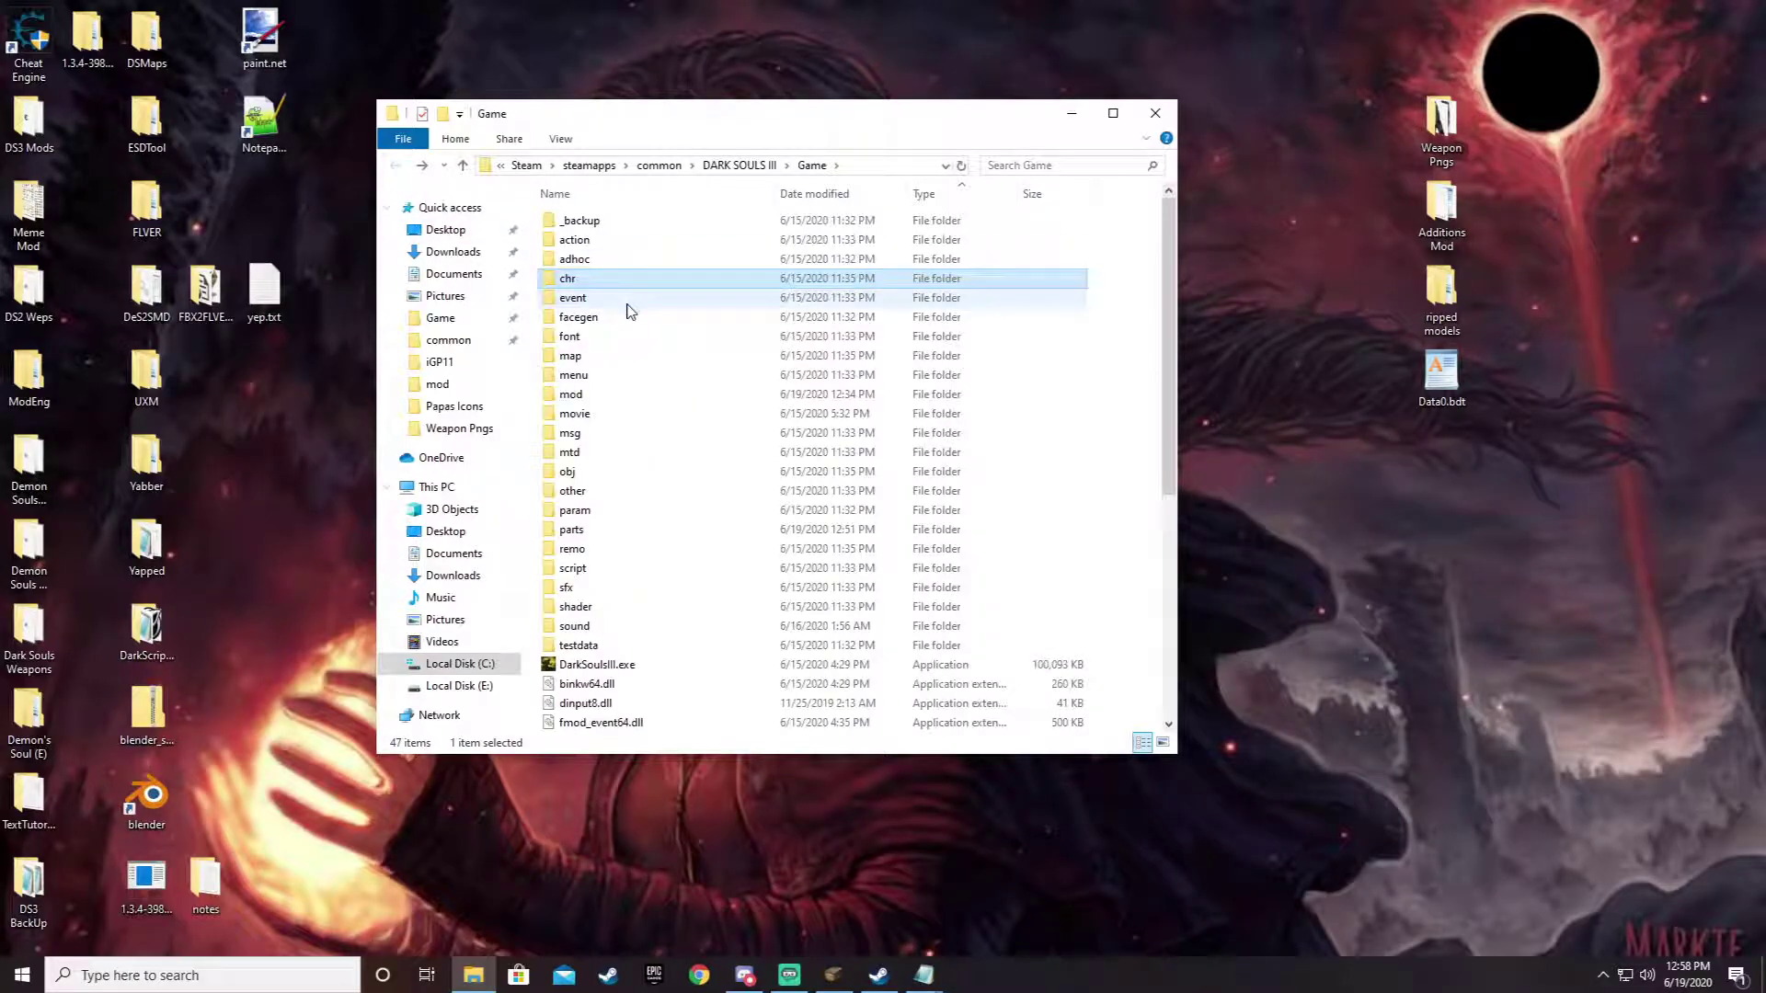
double_click(571, 356)
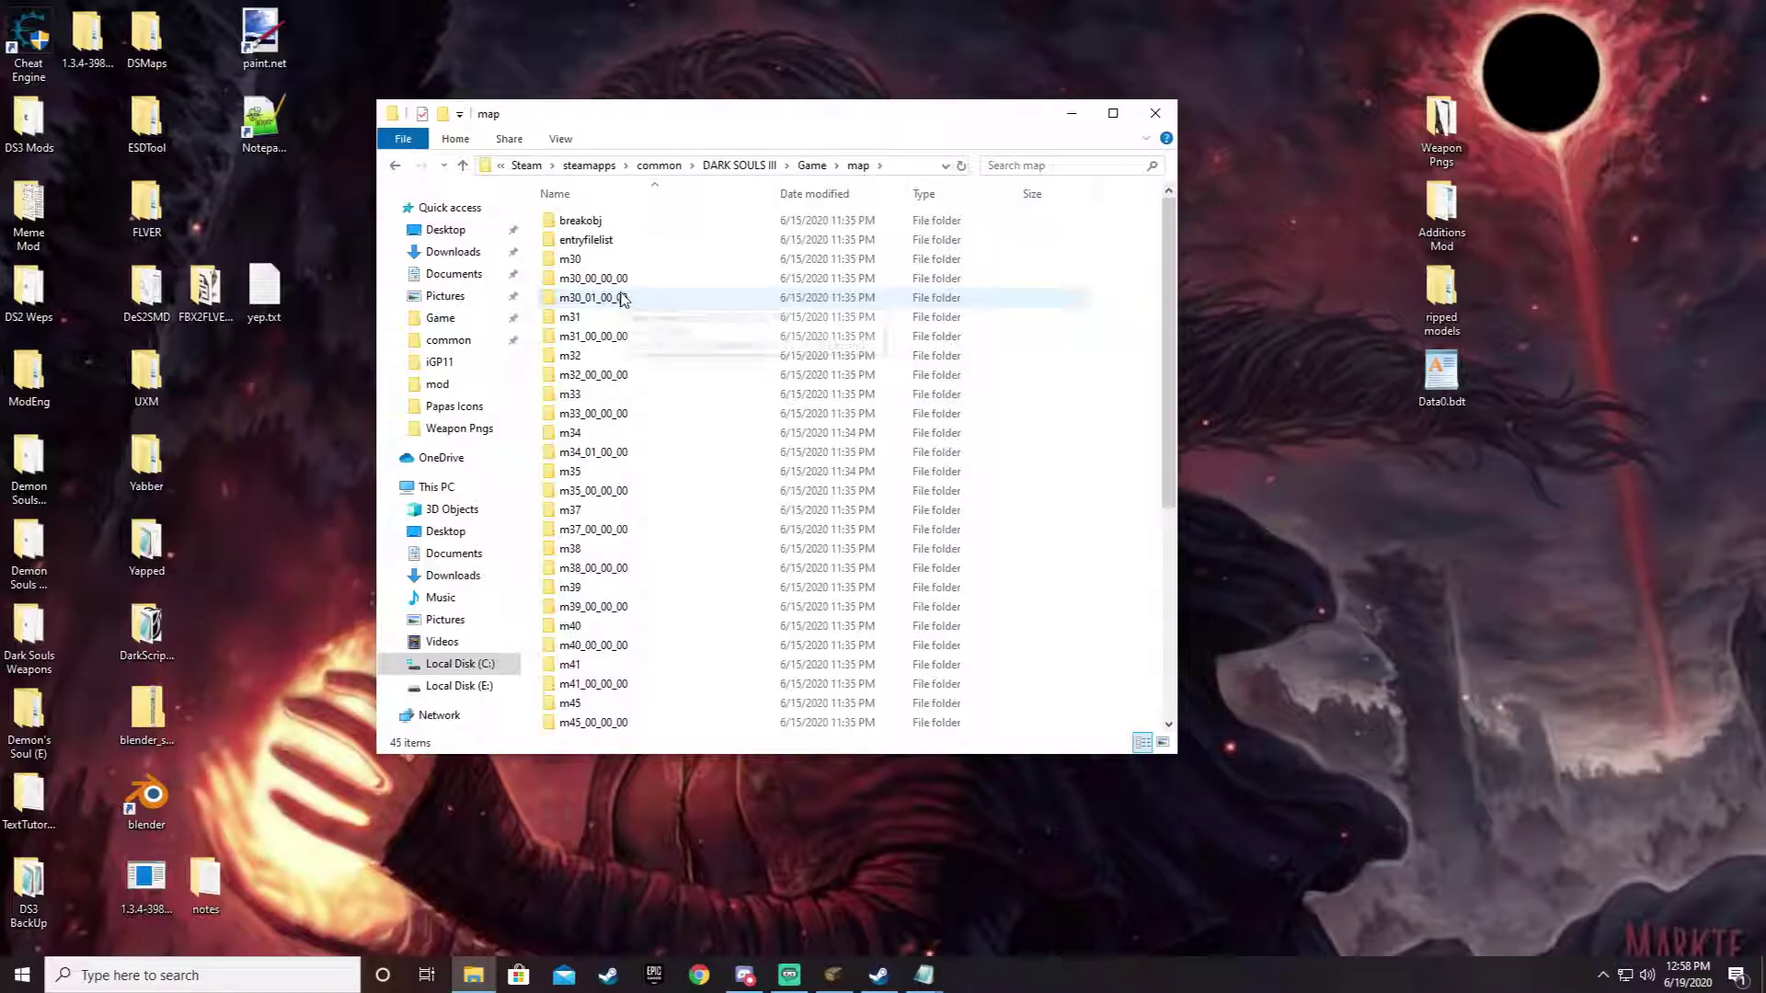
scroll(646, 410, "down", 6)
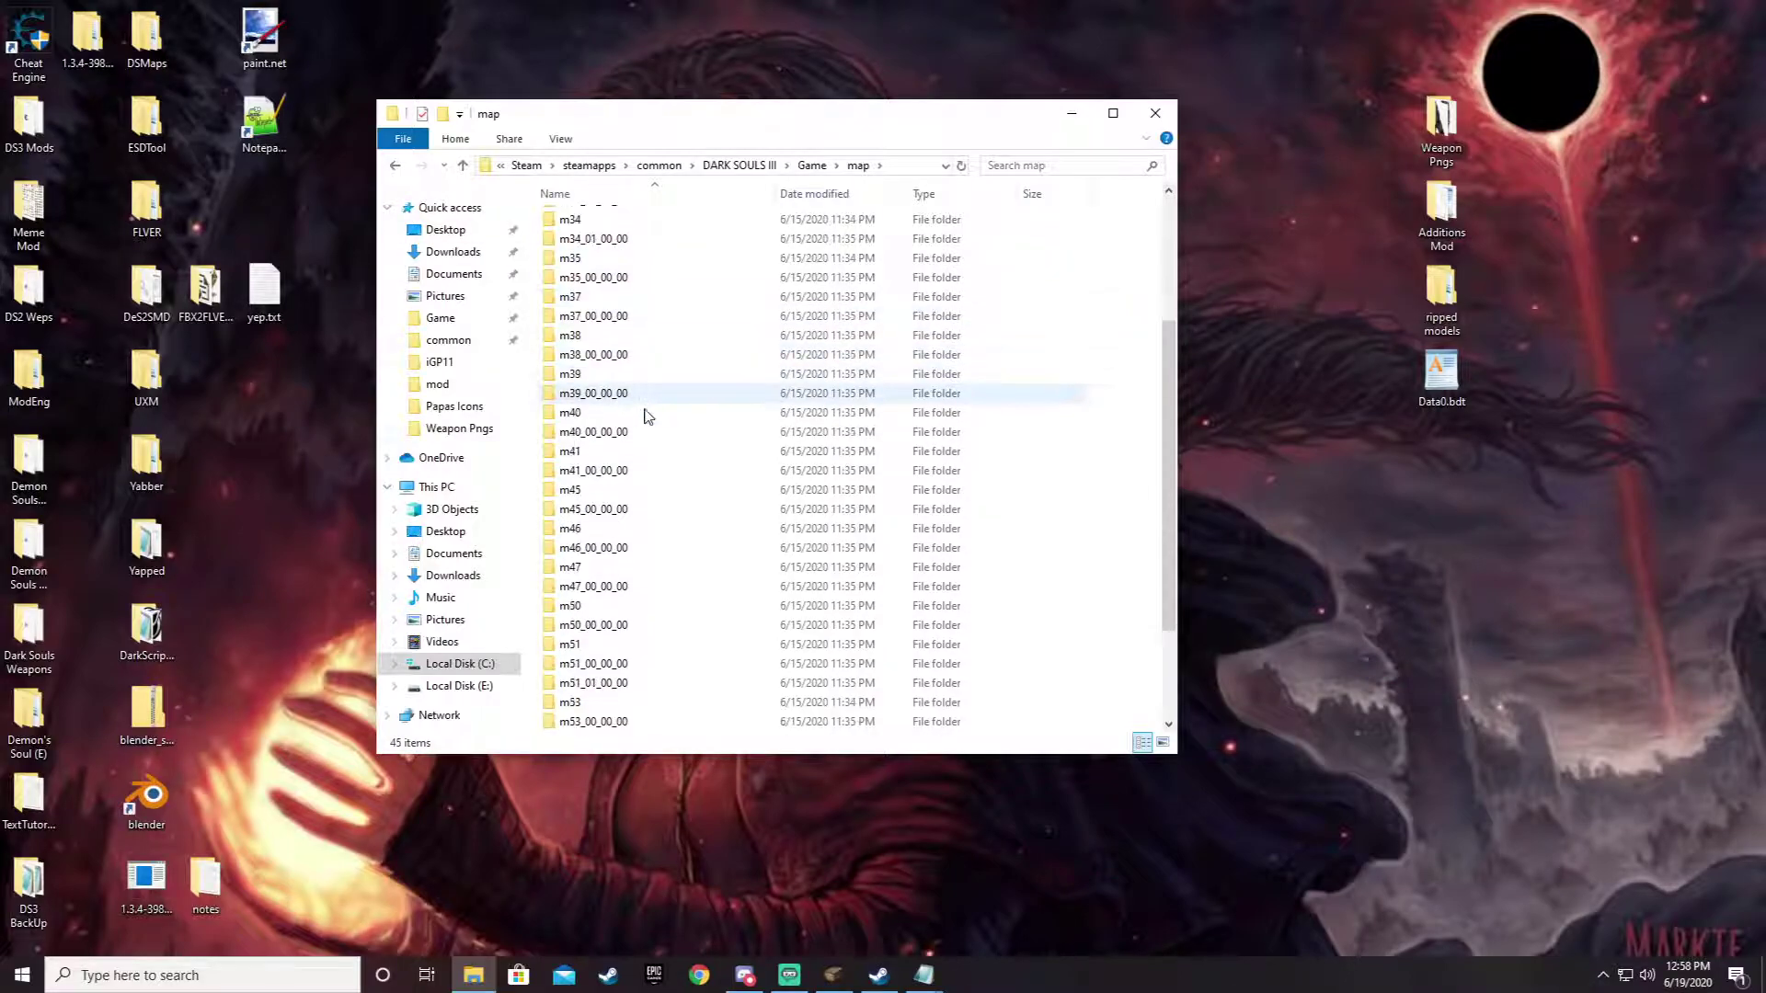
left_click(395, 165)
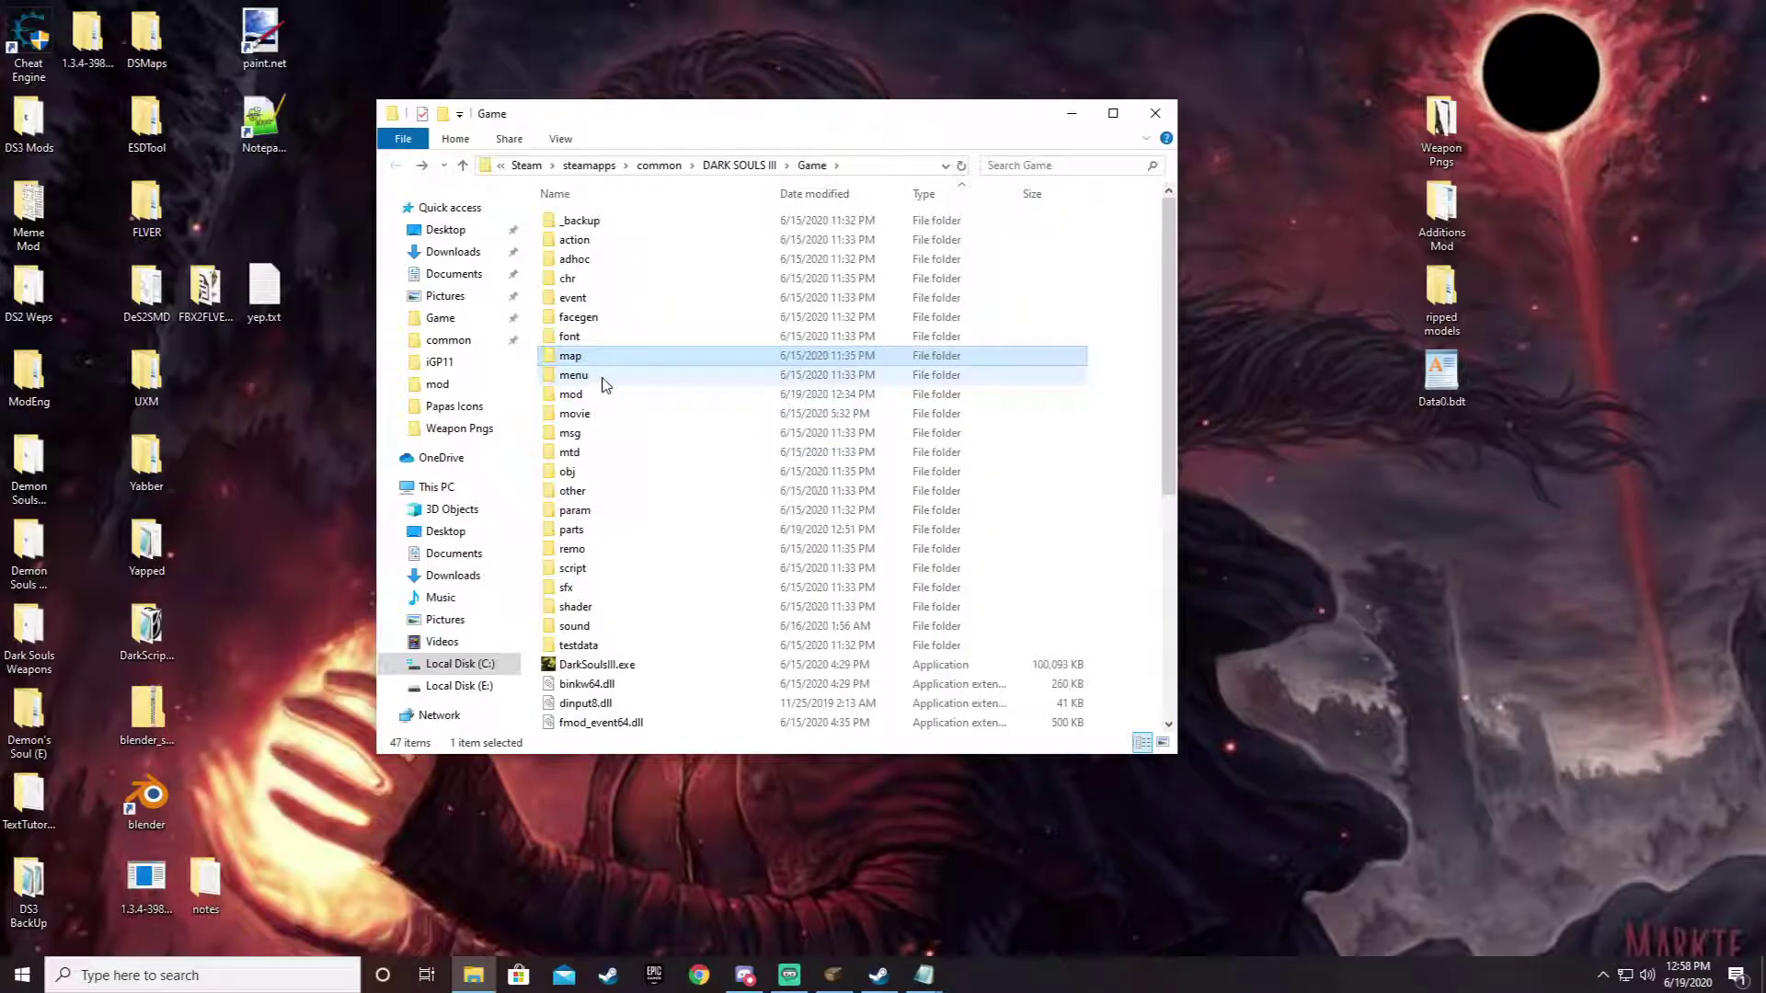
double_click(605, 379)
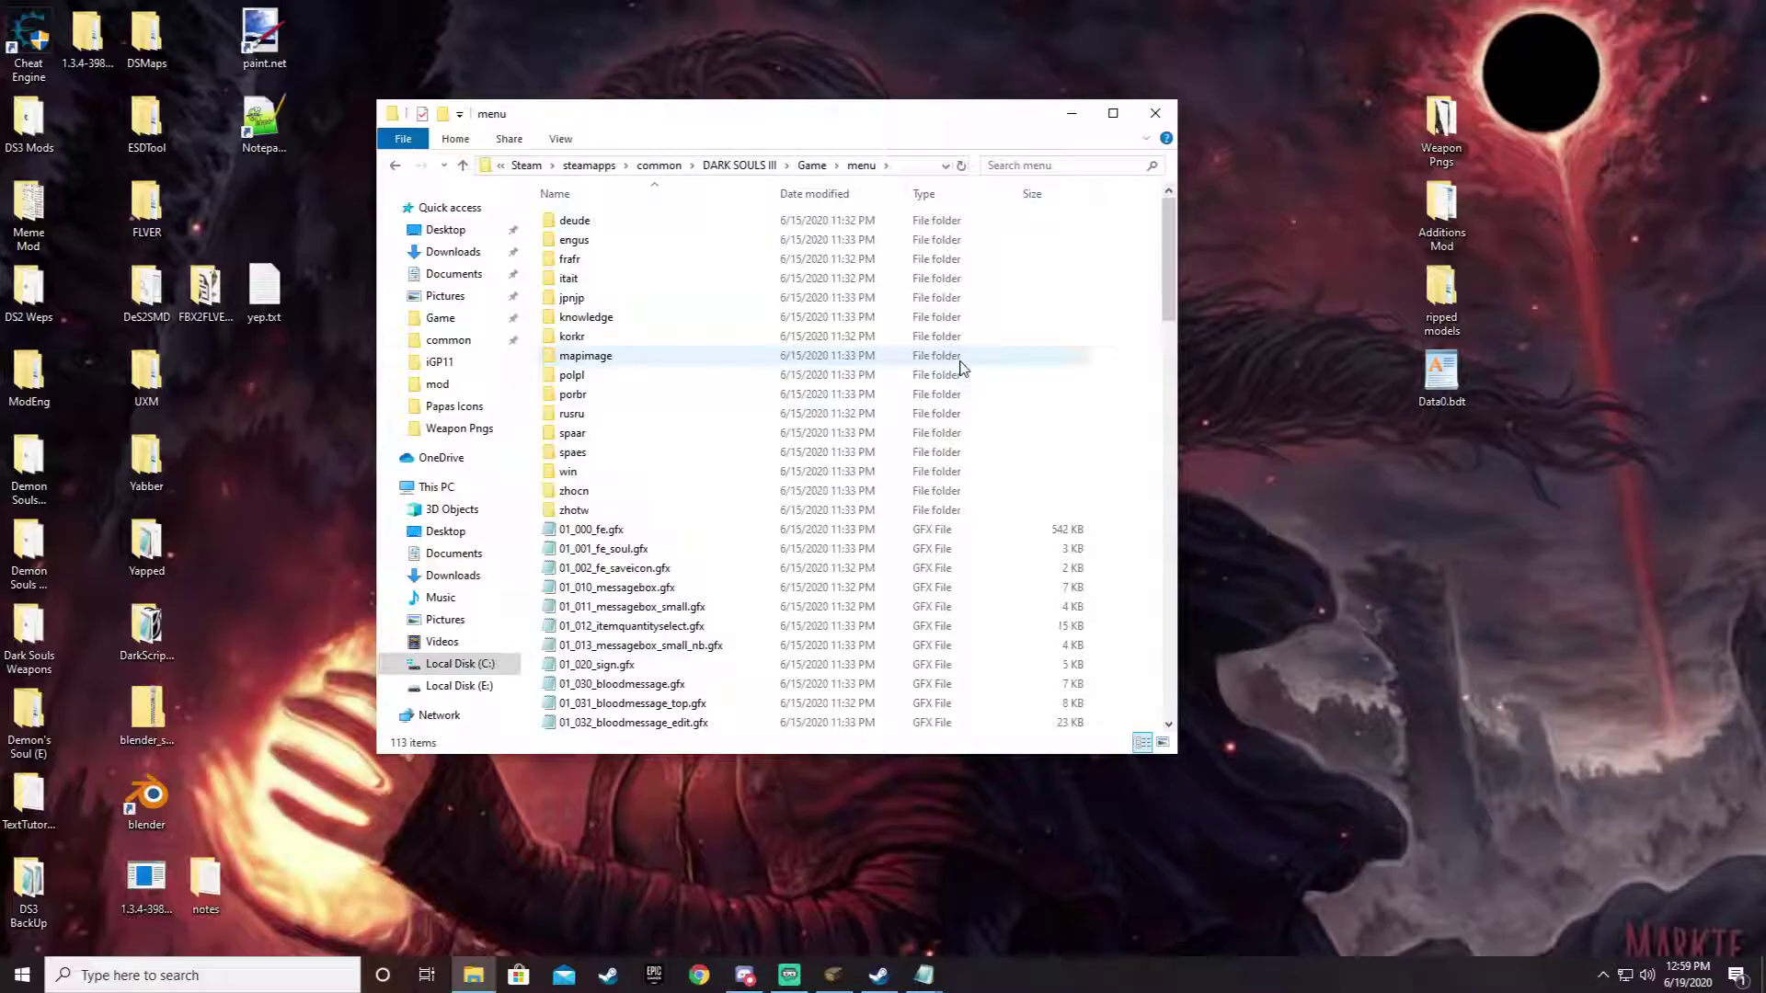
scroll(906, 608, "down", 12)
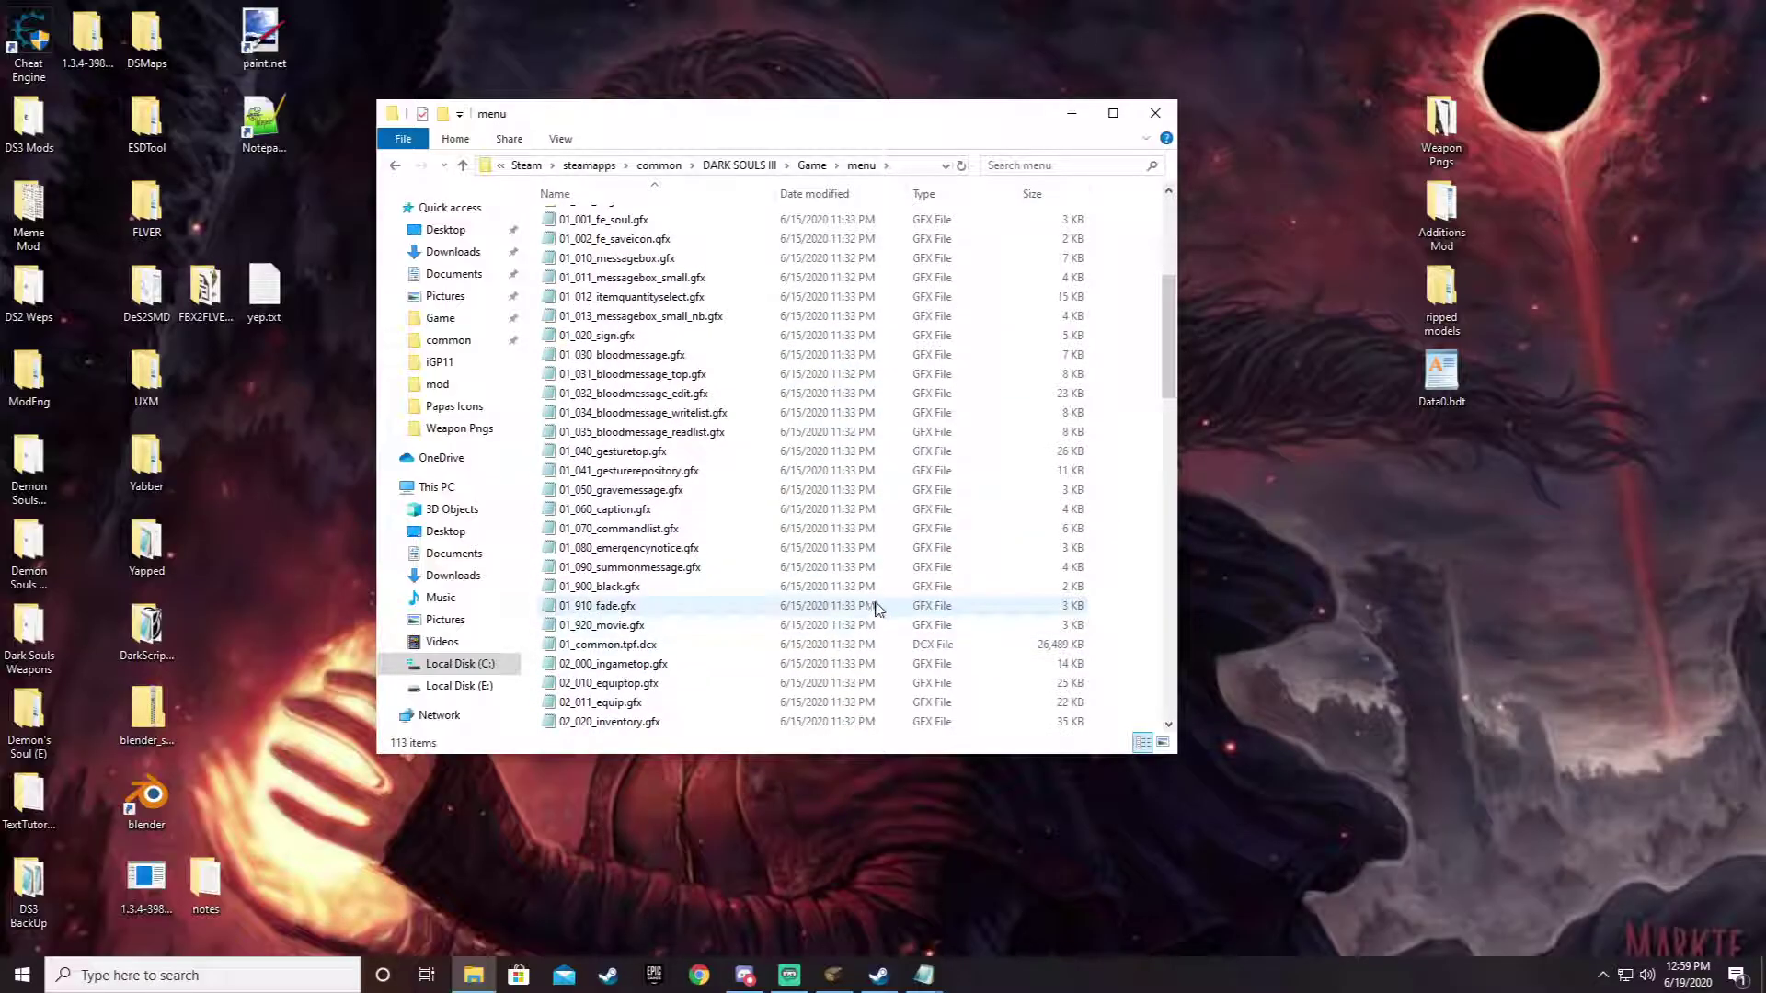
left_click(740, 299)
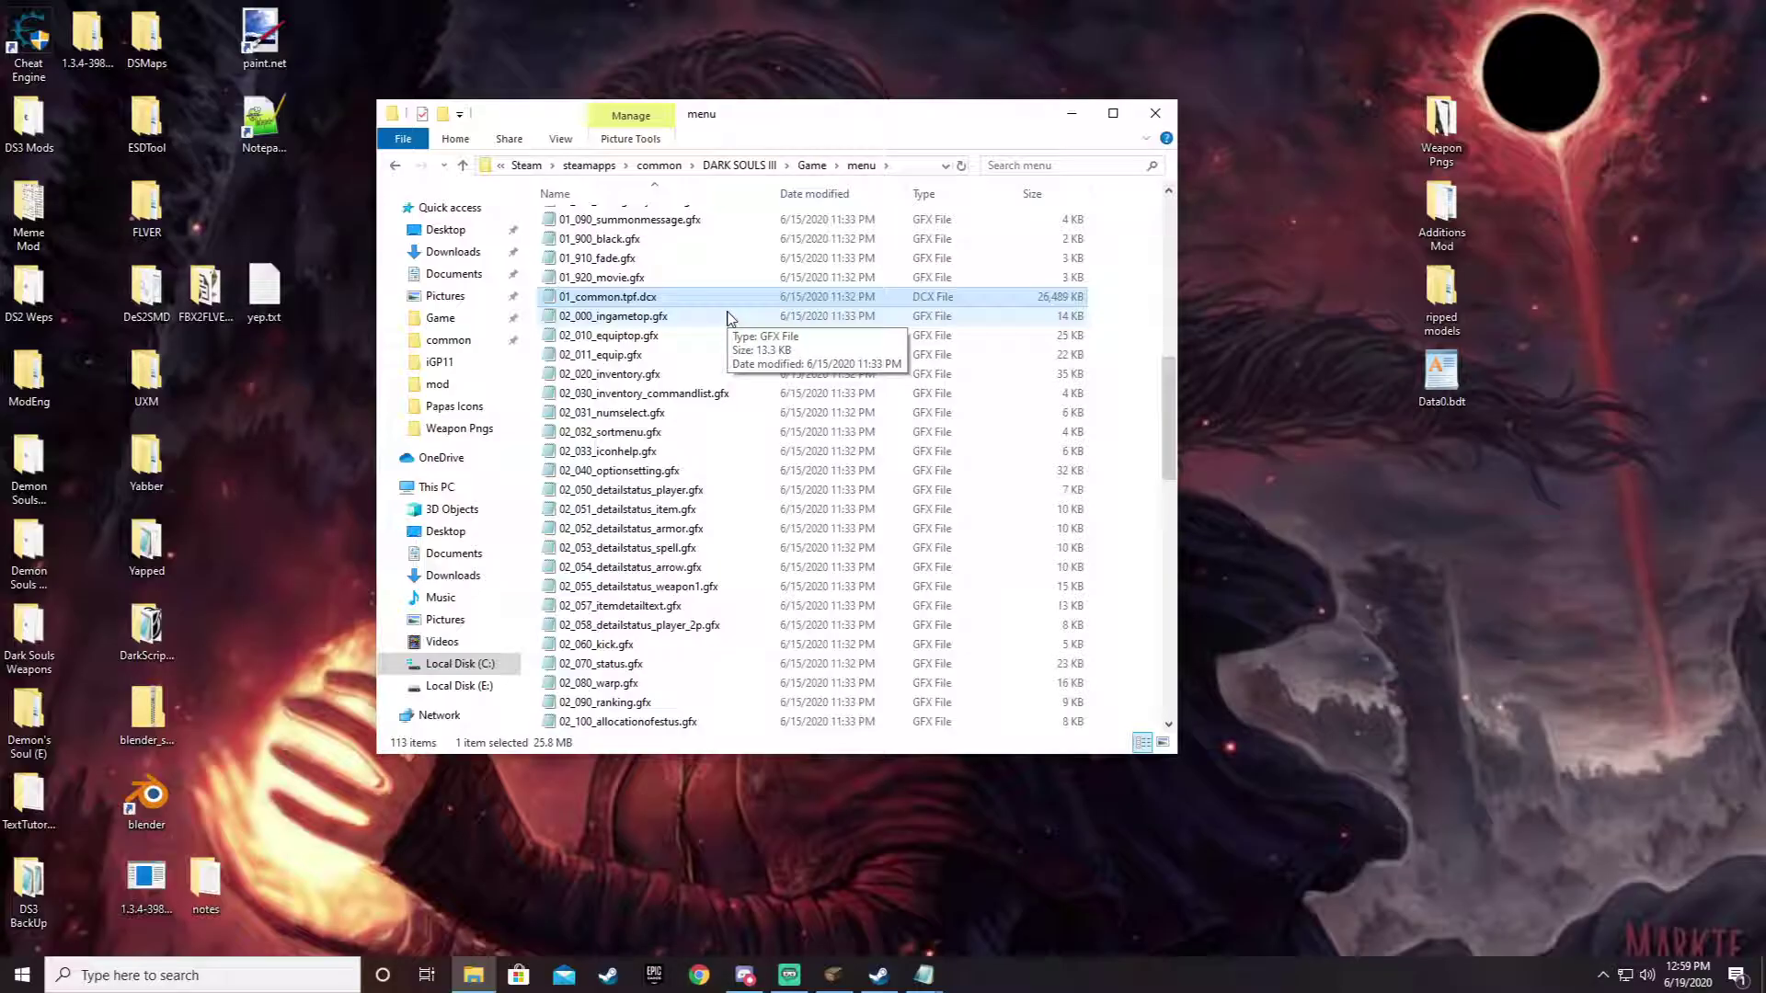
scroll(760, 409, "up", 8)
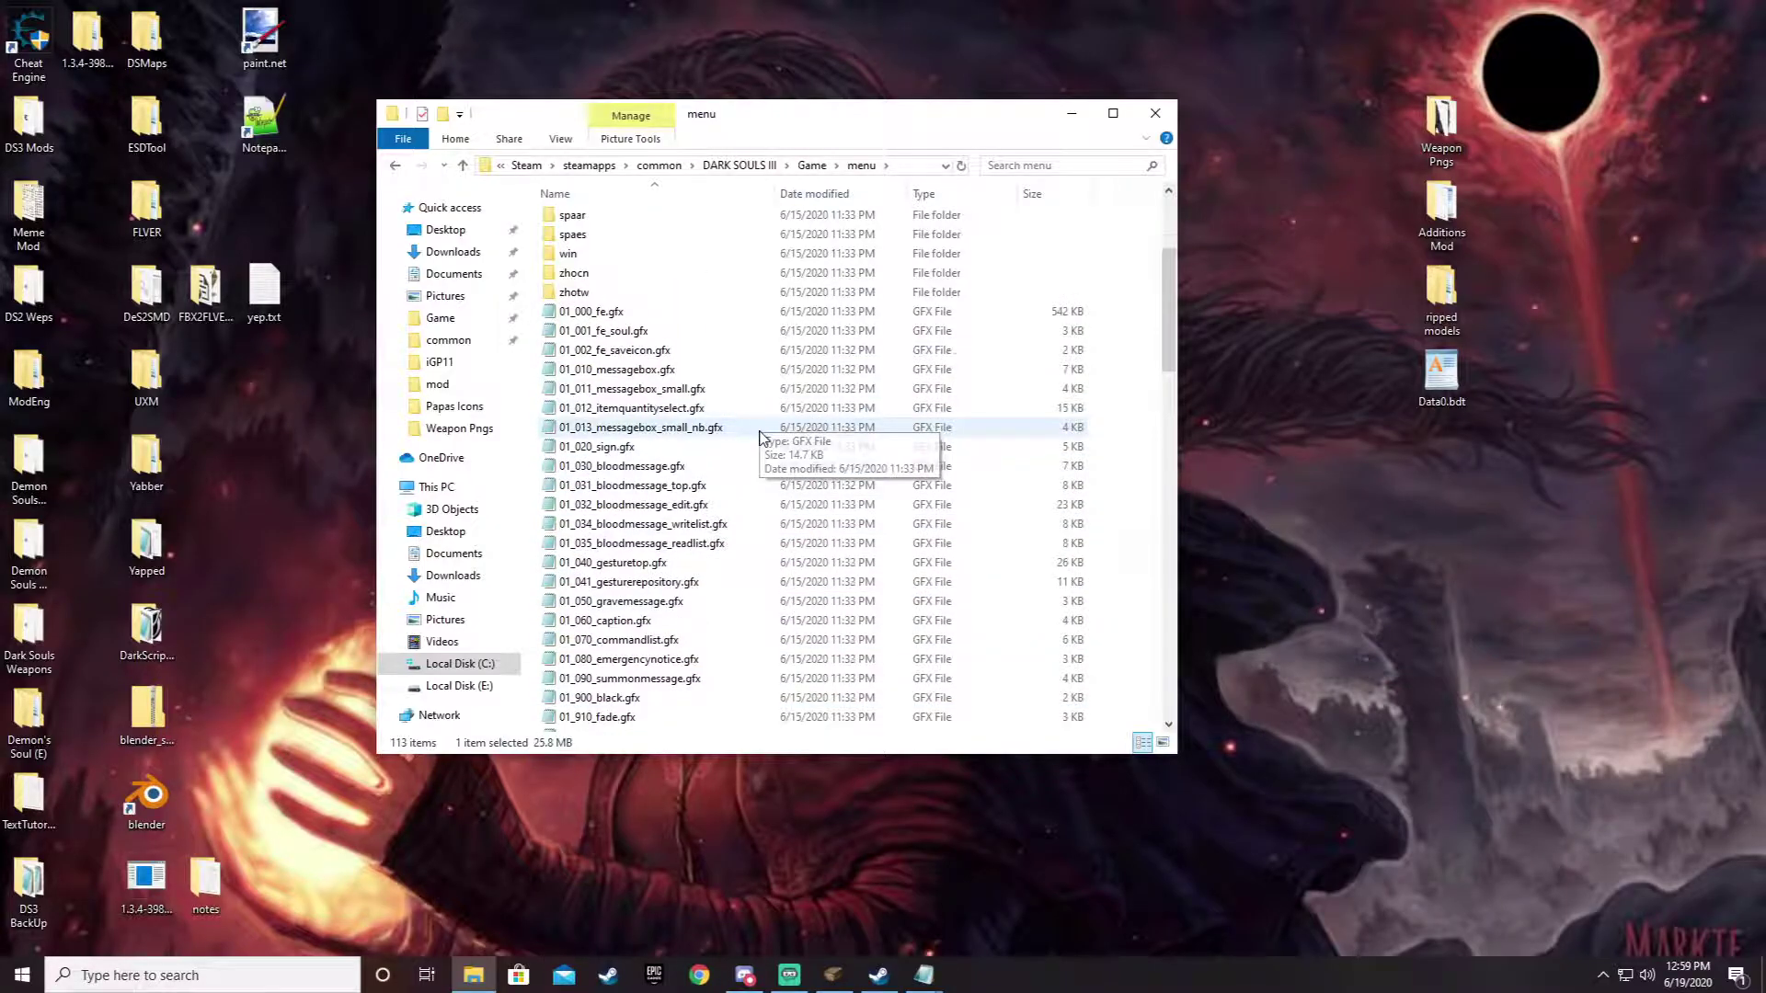
scroll(760, 436, "up", 1)
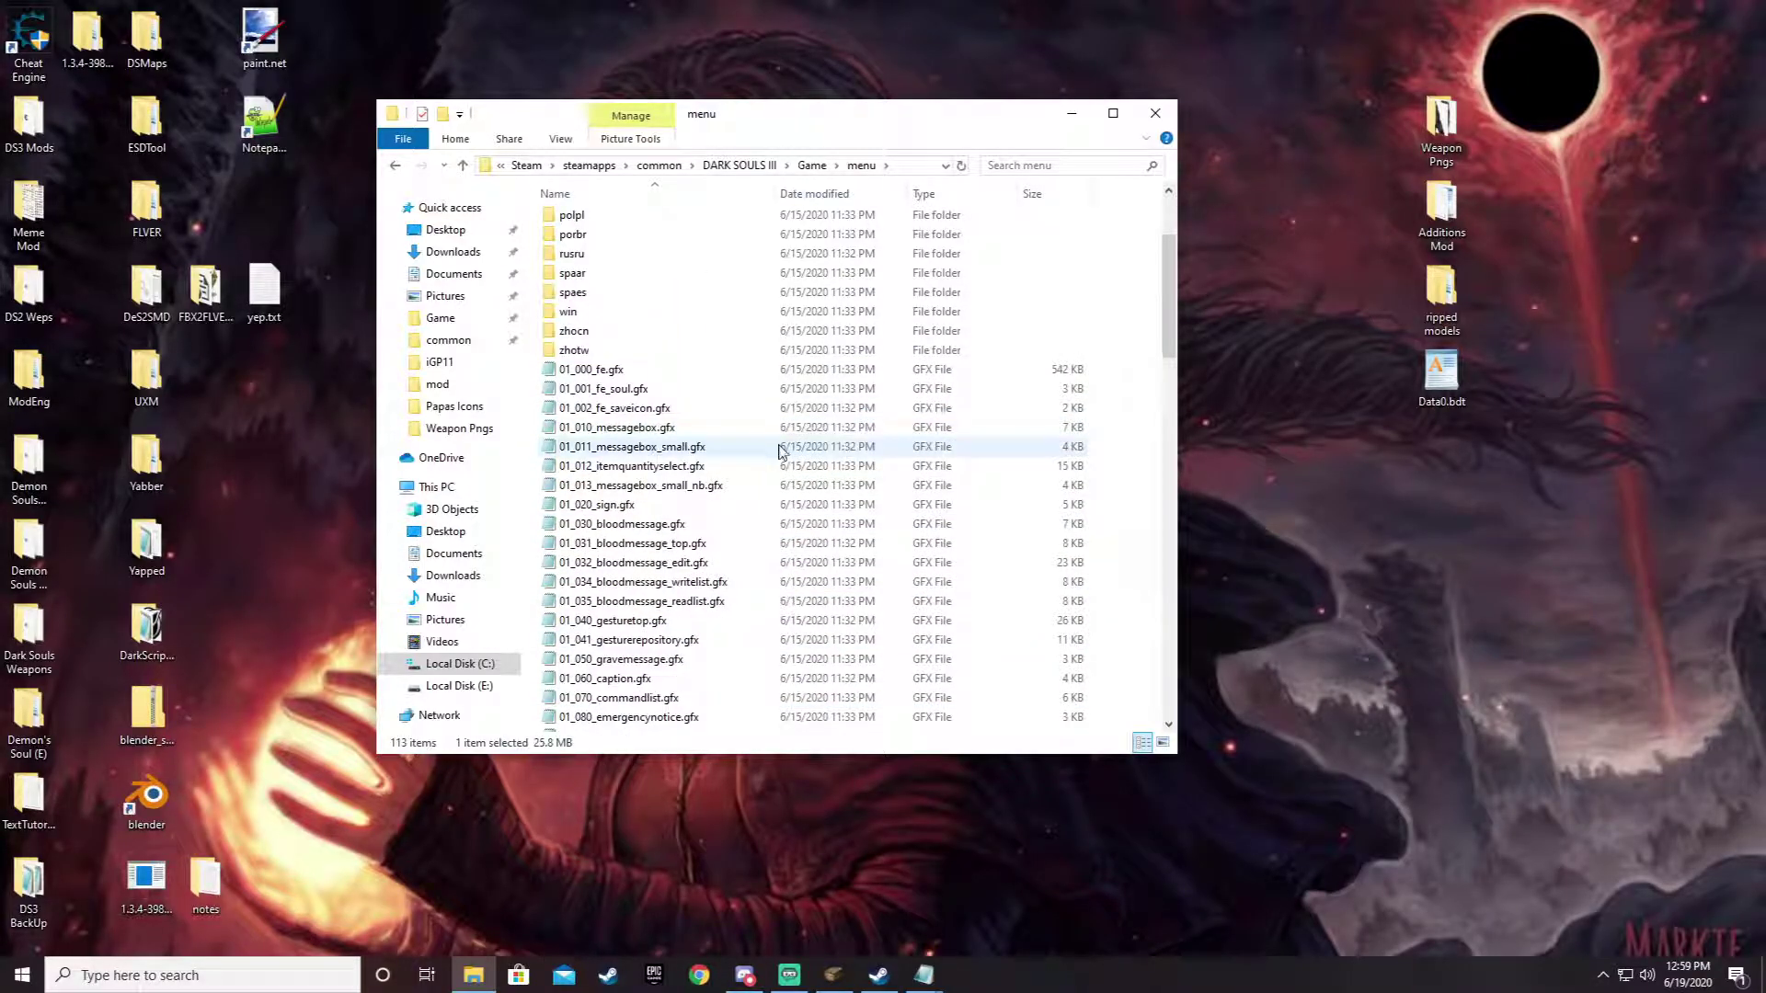
scroll(776, 460, "up", 1)
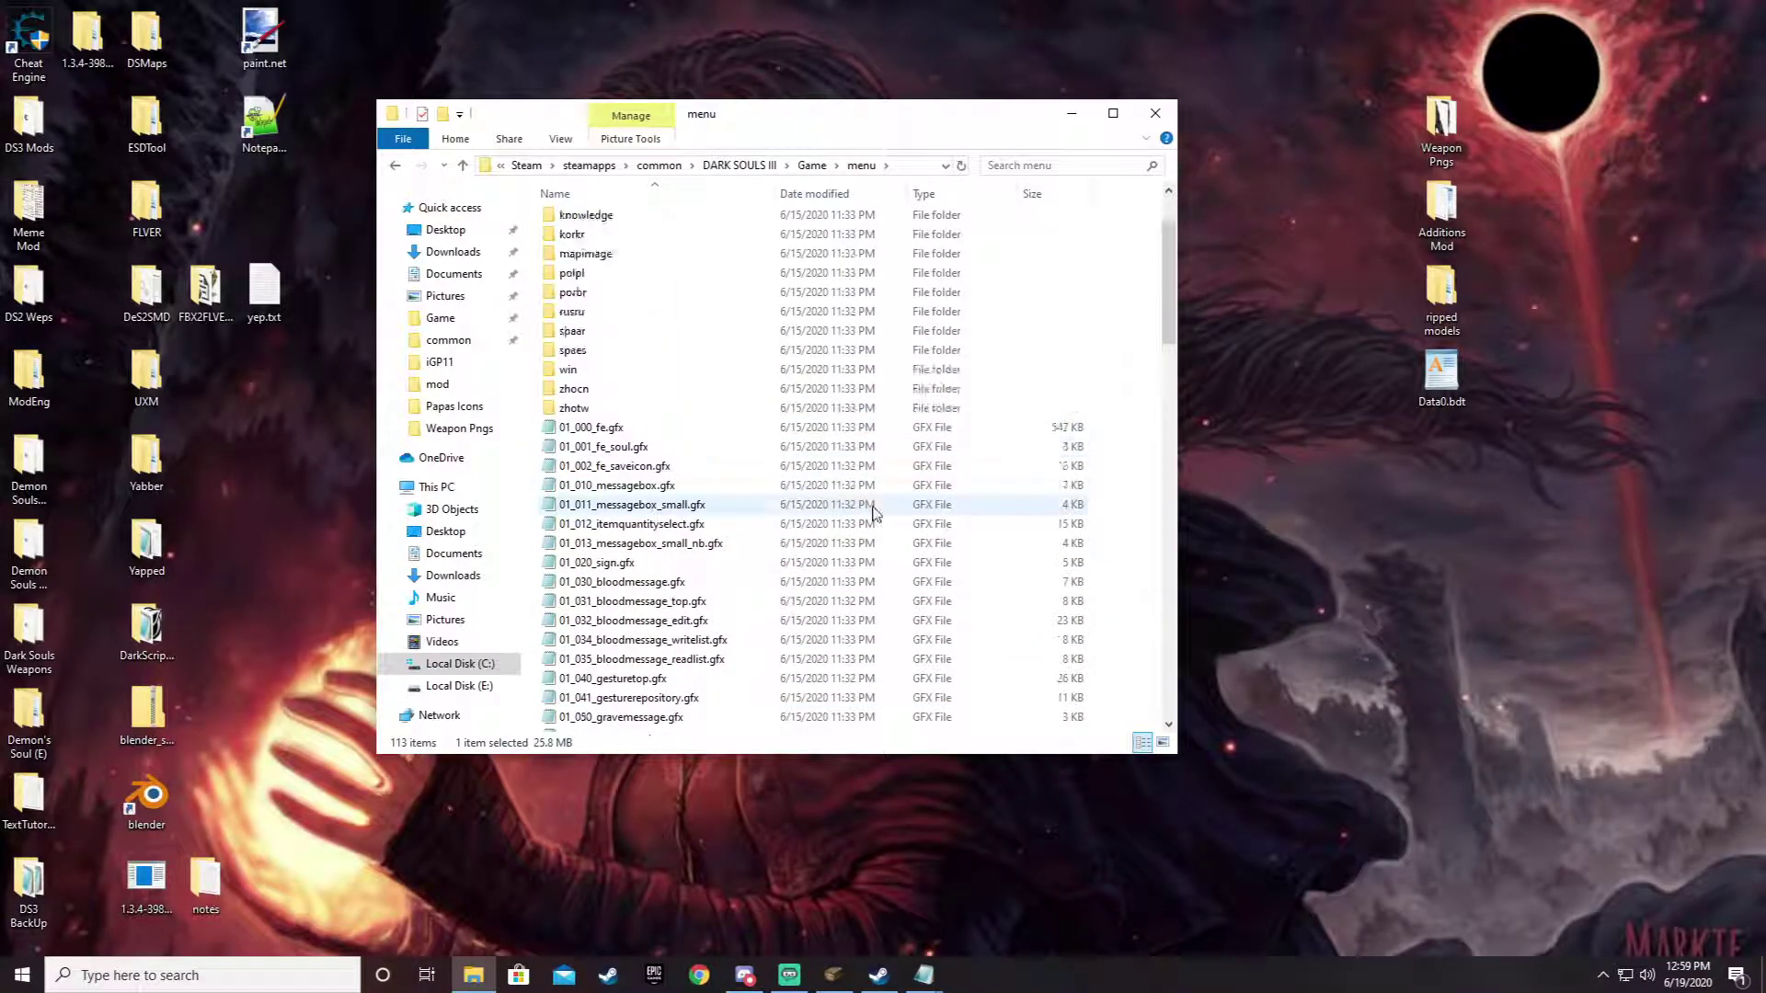
left_click(395, 166)
left_click(603, 438)
double_click(604, 438)
left_click(604, 438)
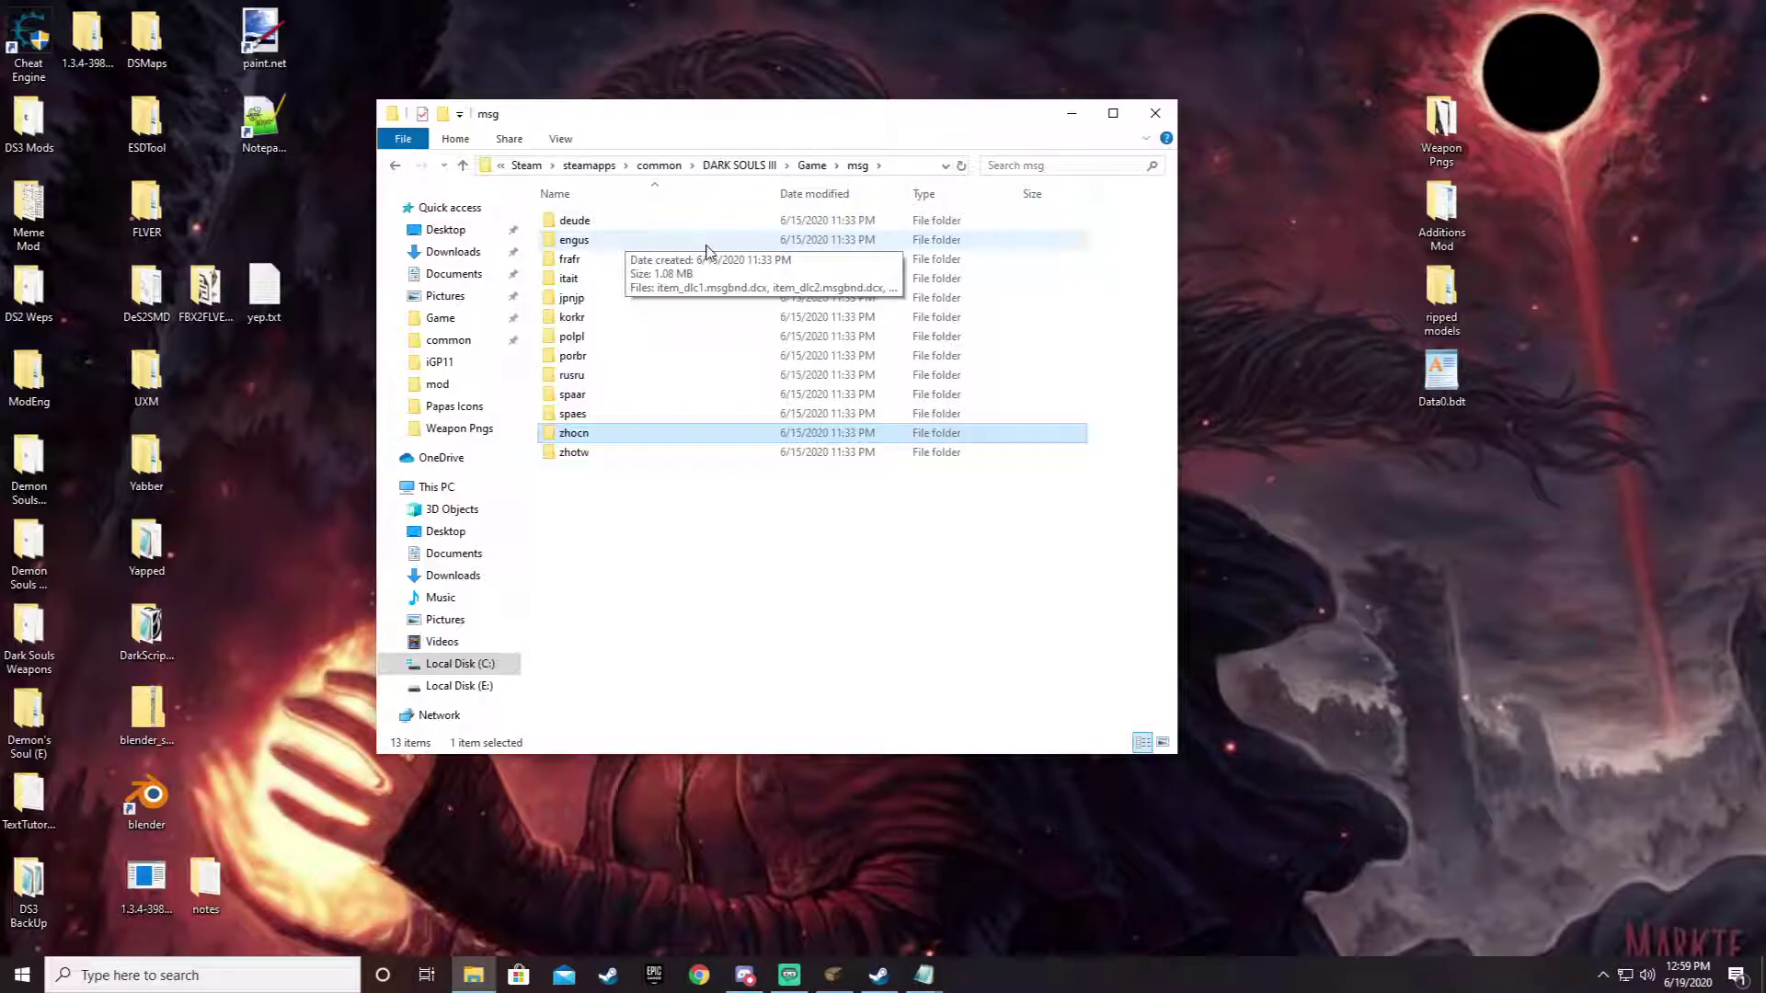
double_click(625, 241)
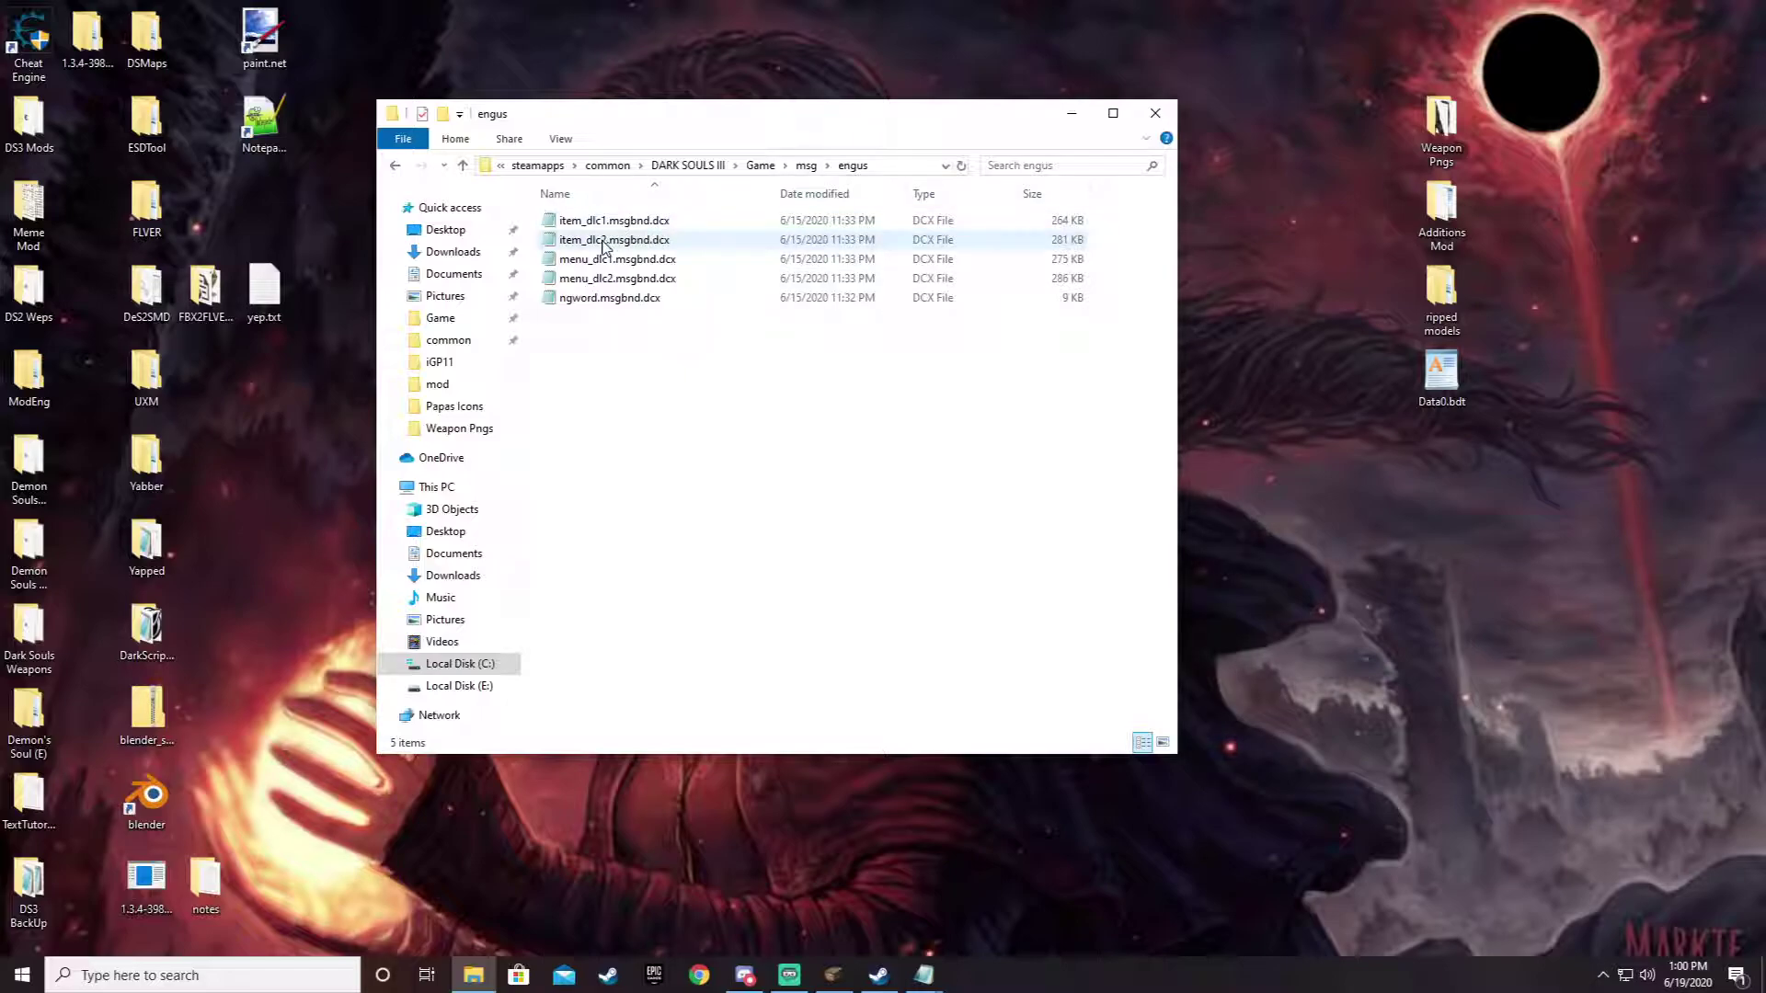
left_click(396, 165)
left_click(396, 166)
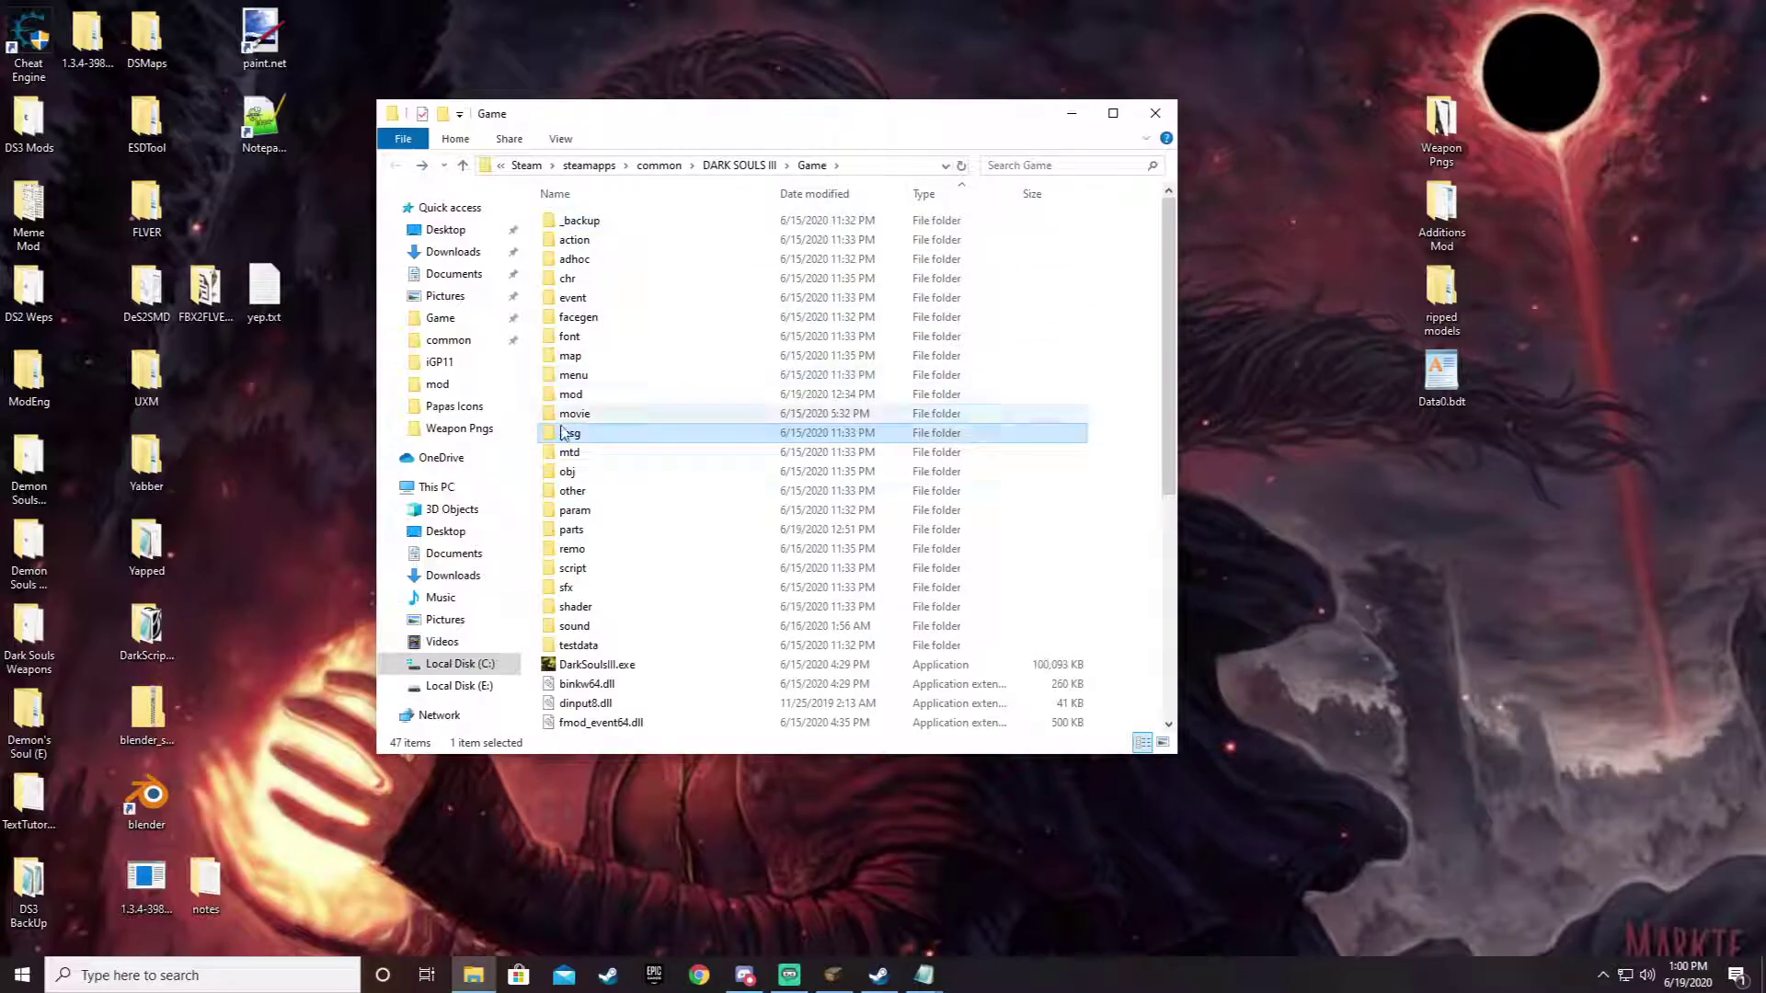
left_click(601, 532)
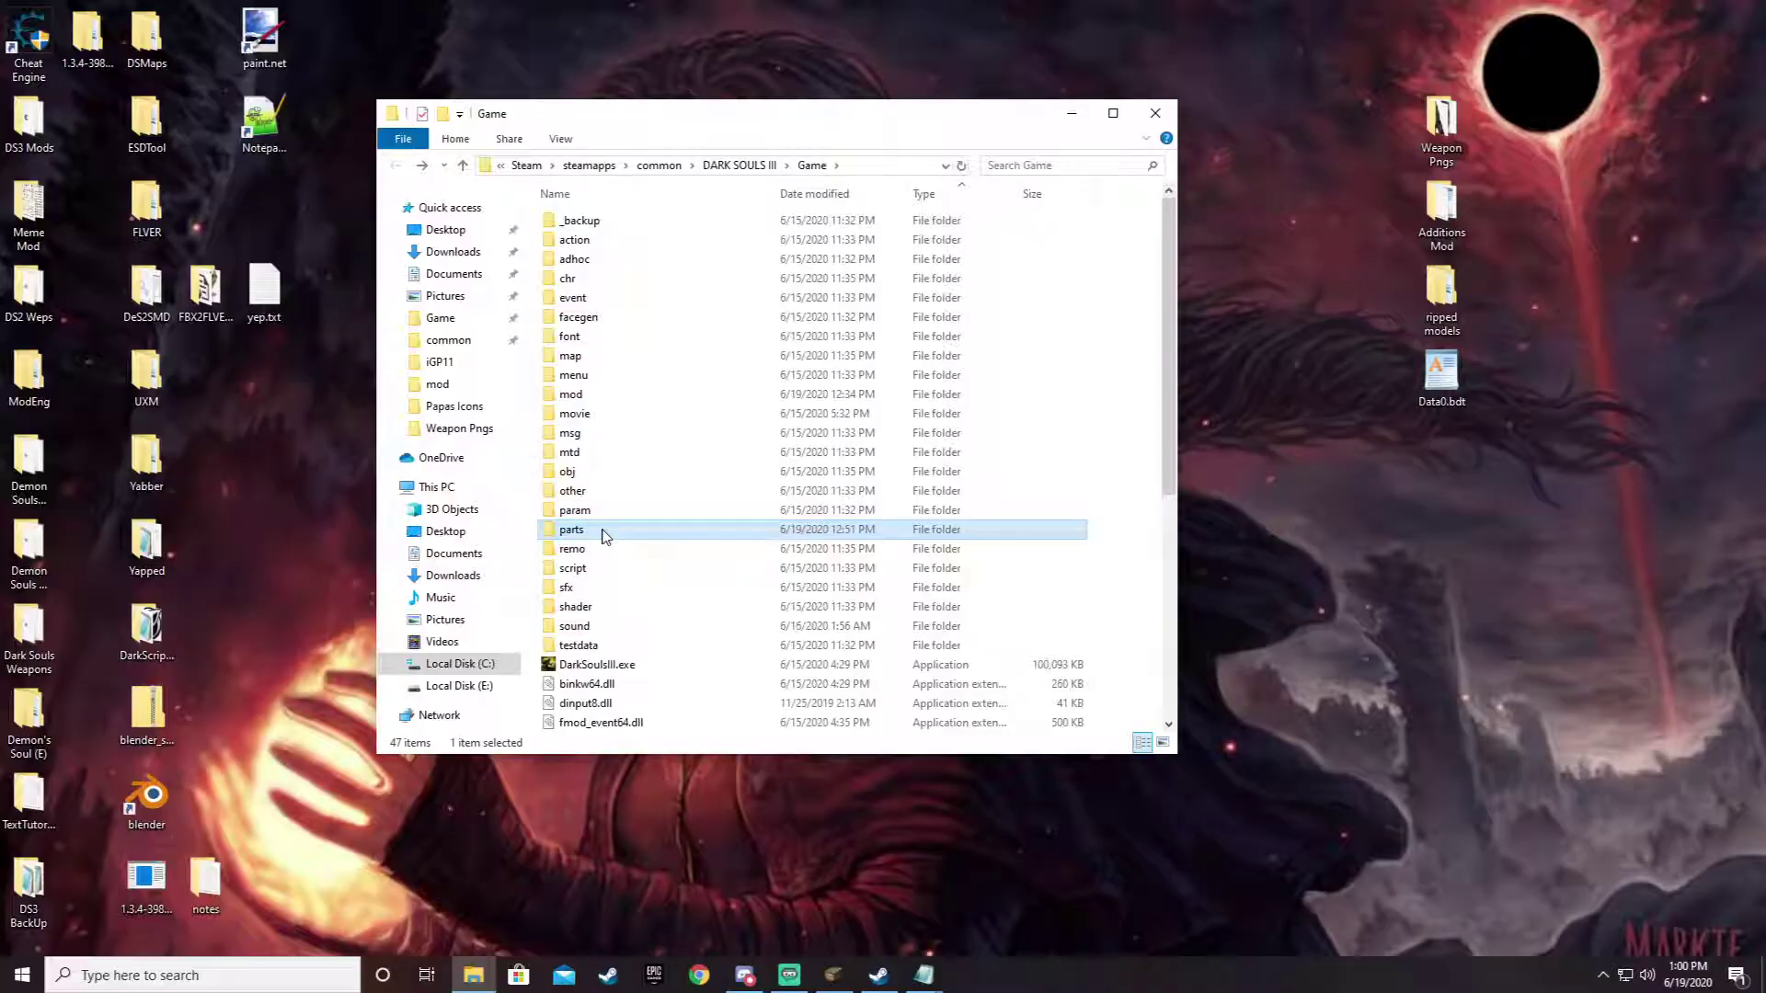